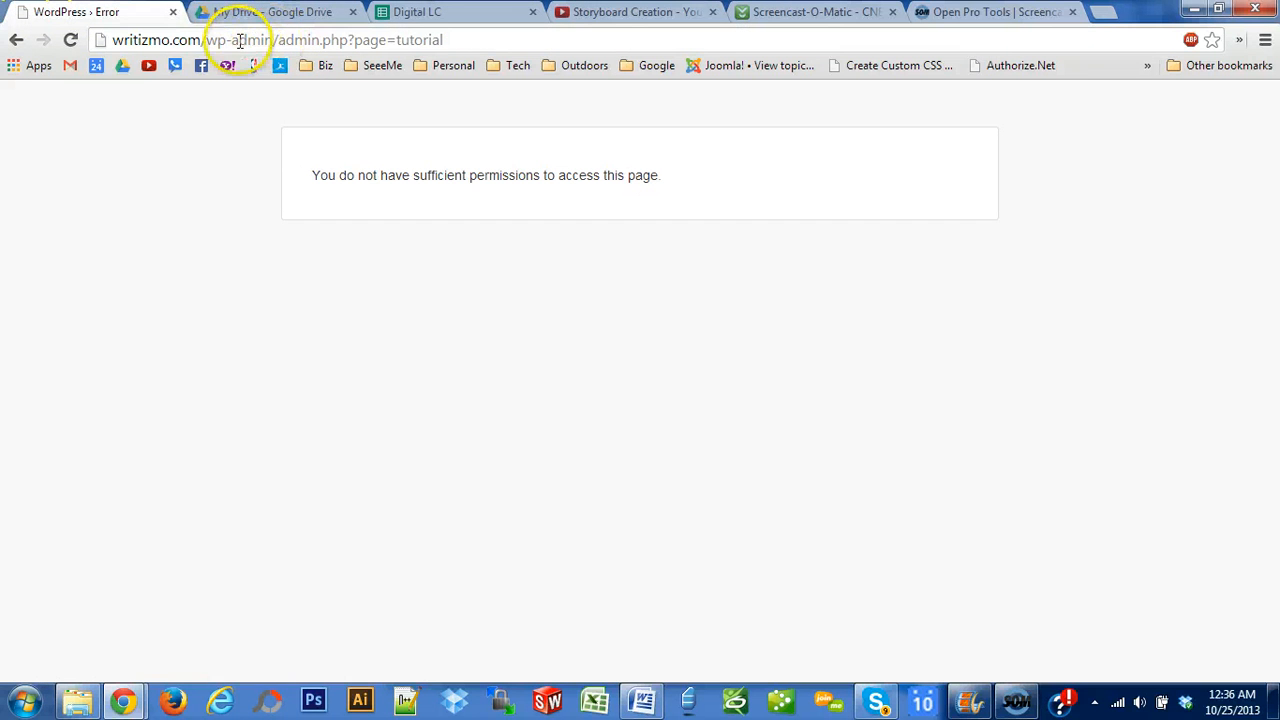
# Step: Go to the site's login page at writizmo.com/wp-login.php
pyautogui.click(240, 44)
pyautogui.moveTo(229, 40); pyautogui.dragTo(770, 93)
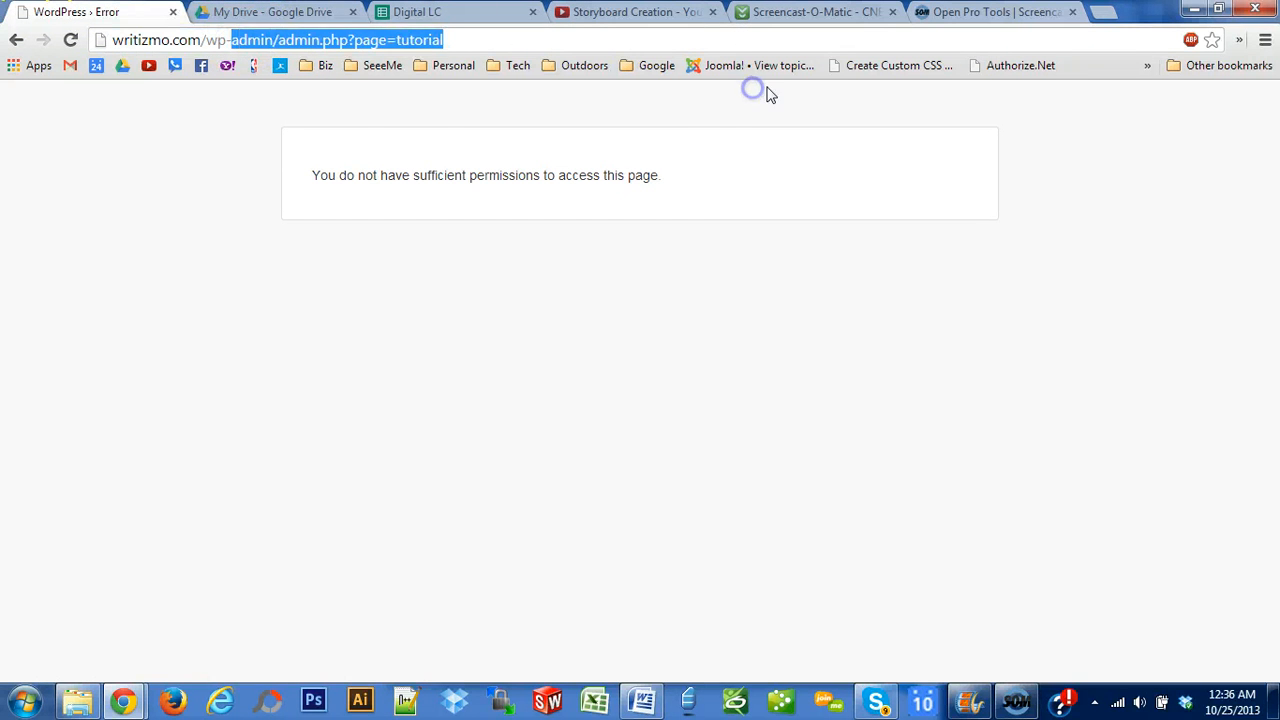
pyautogui.write('log')
pyautogui.press('Down')
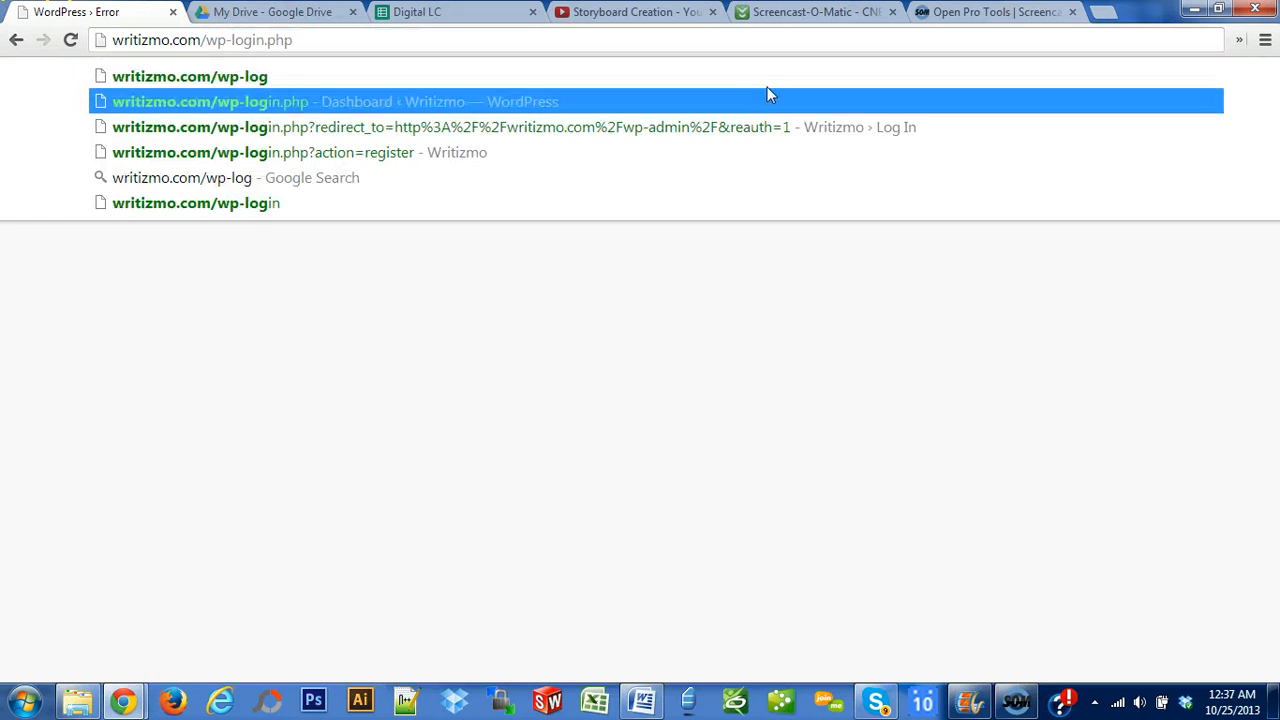
pyautogui.press('Return')
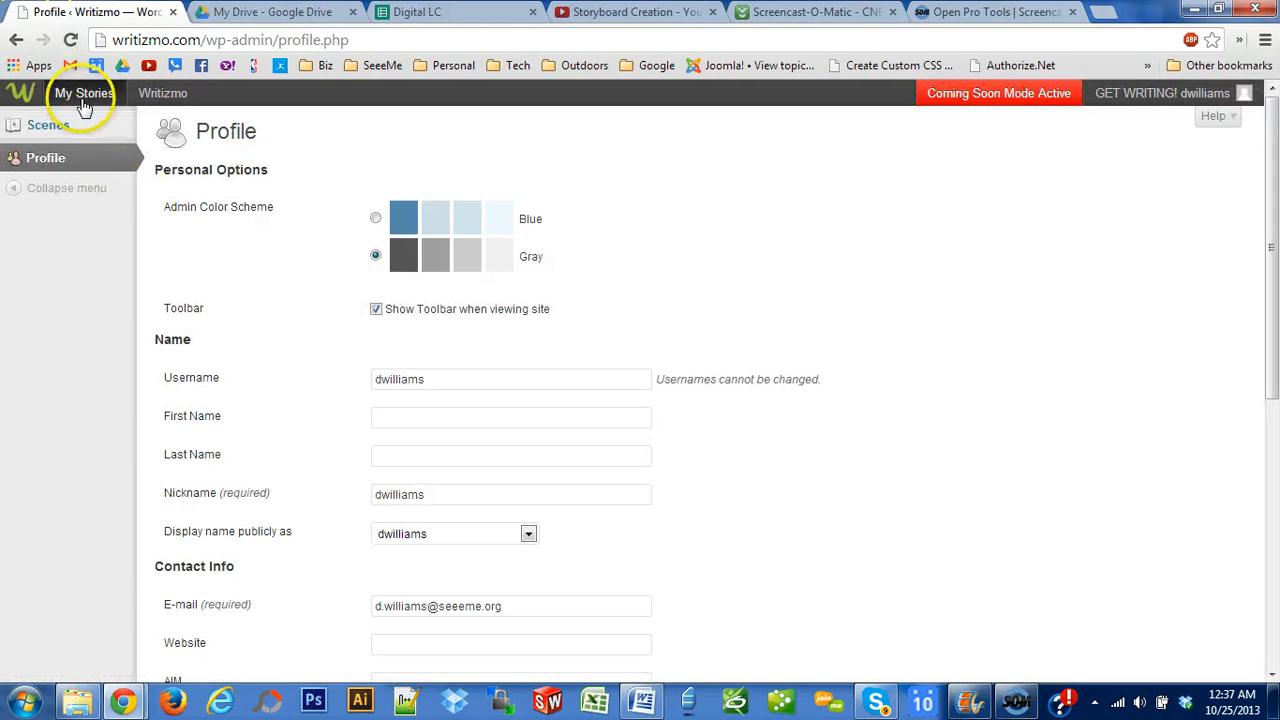
# Step: Open the SeeeMe story from My Stories and go to its Writizmo page
pyautogui.click(86, 100)
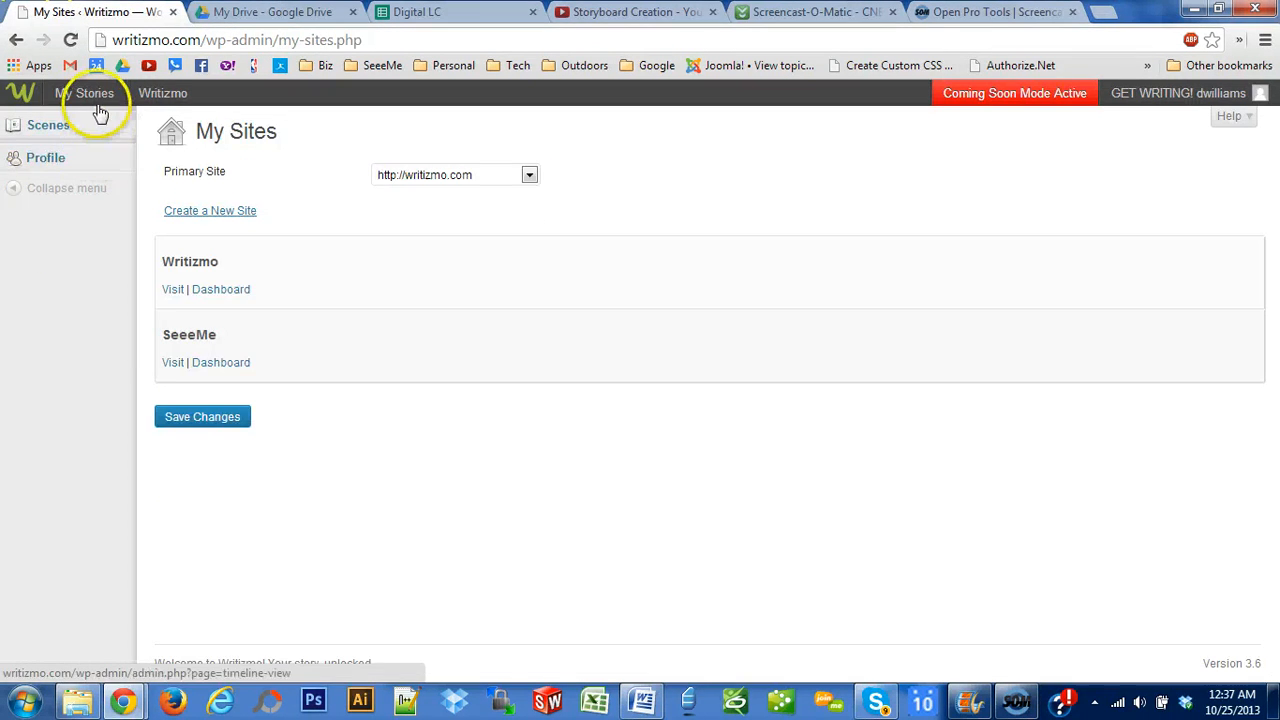
pyautogui.click(174, 363)
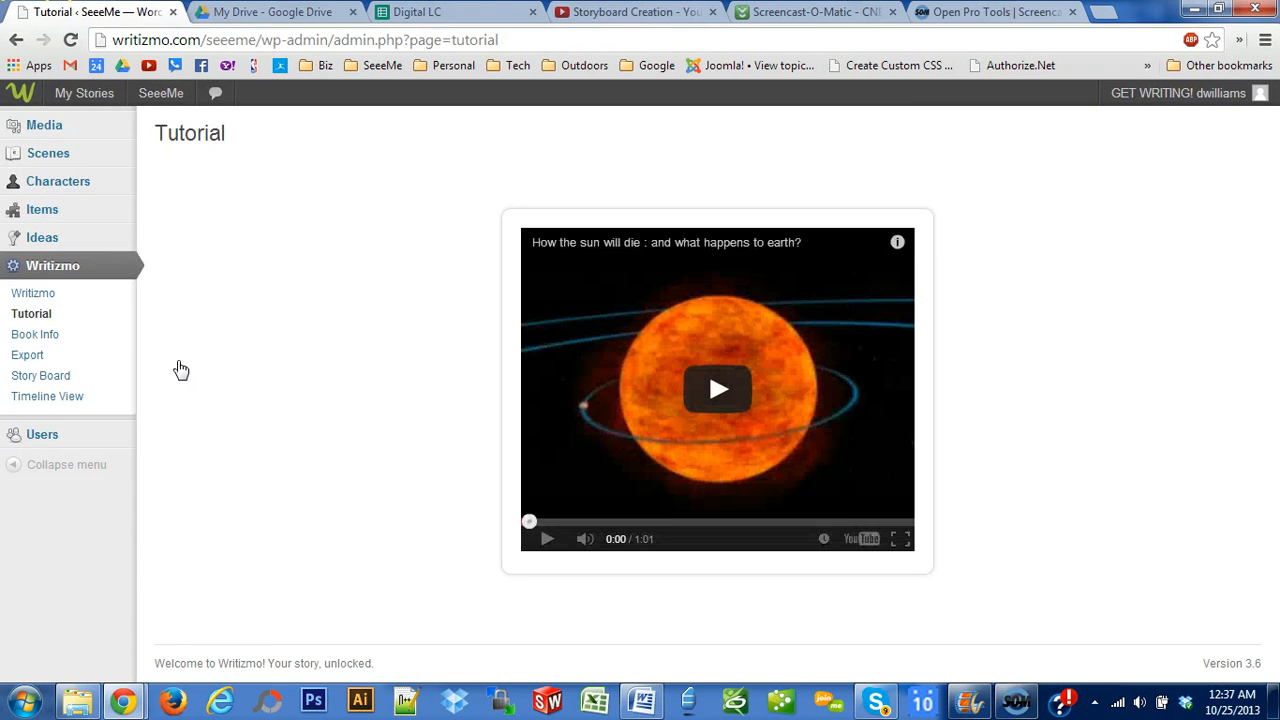
pyautogui.moveTo(70, 160)
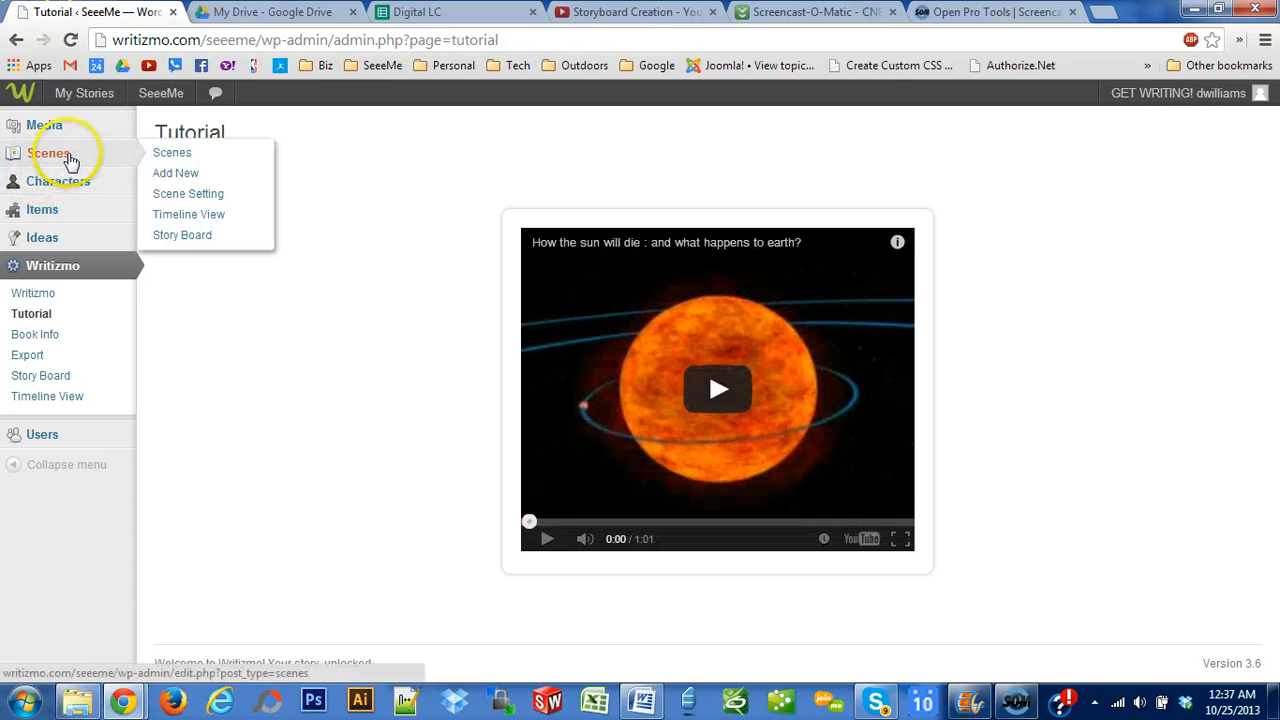
pyautogui.click(33, 298)
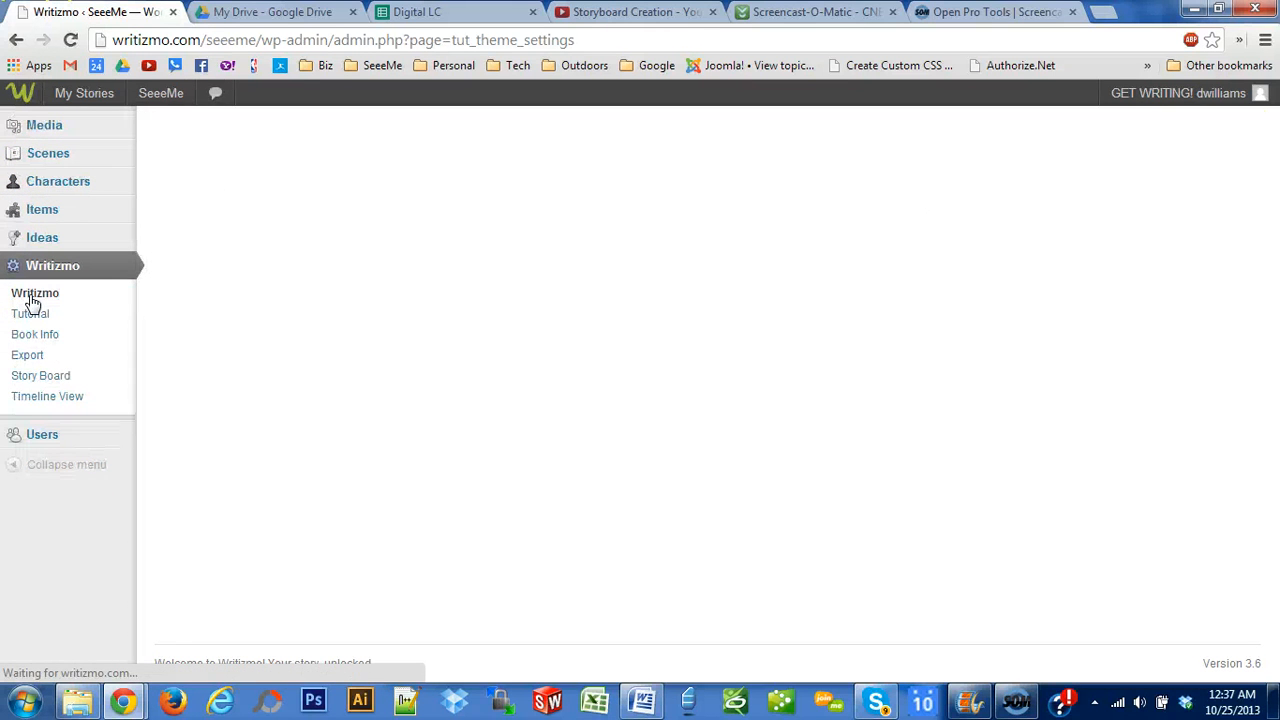
pyautogui.click(1015, 703)
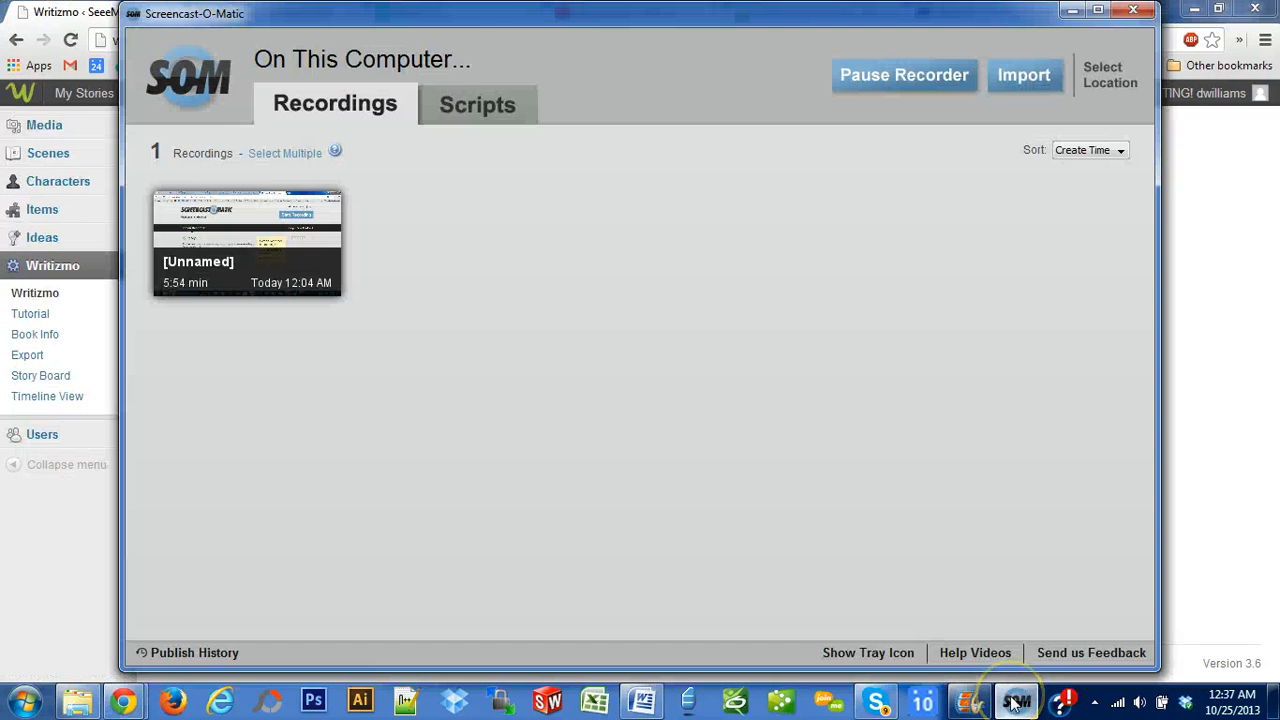
pyautogui.click(1015, 703)
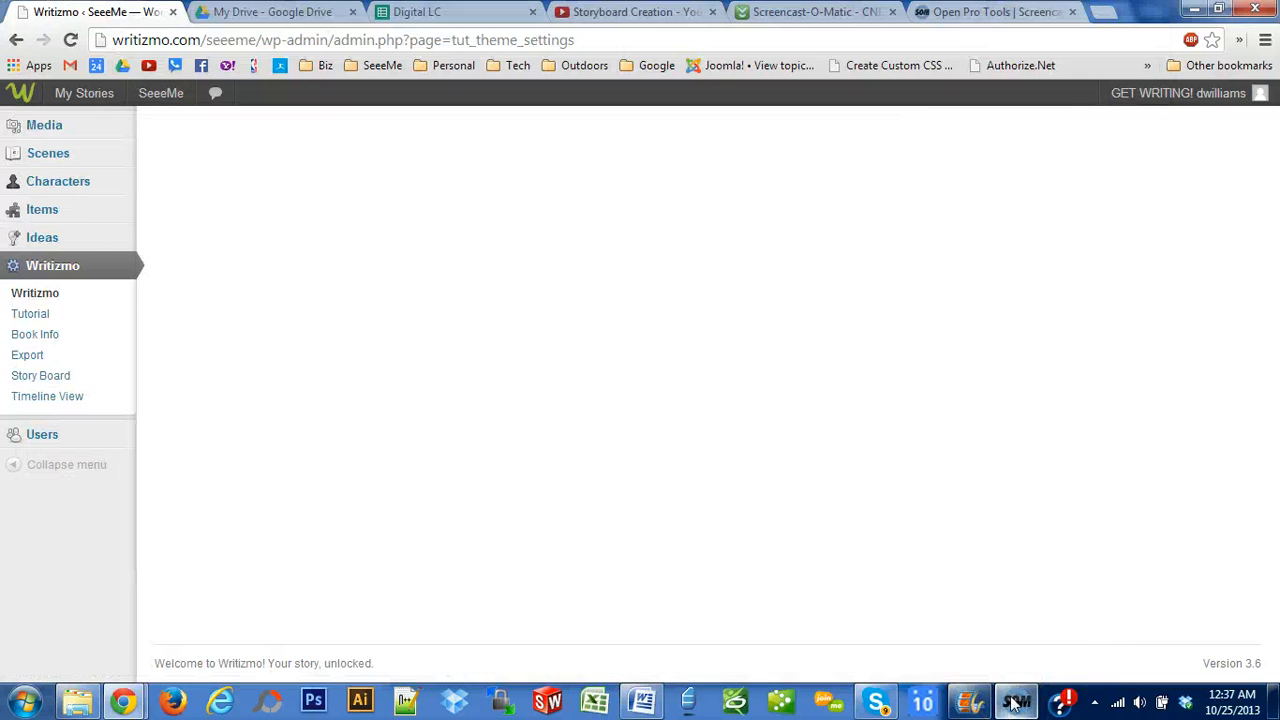
pyautogui.click(1015, 703)
pyautogui.click(995, 180)
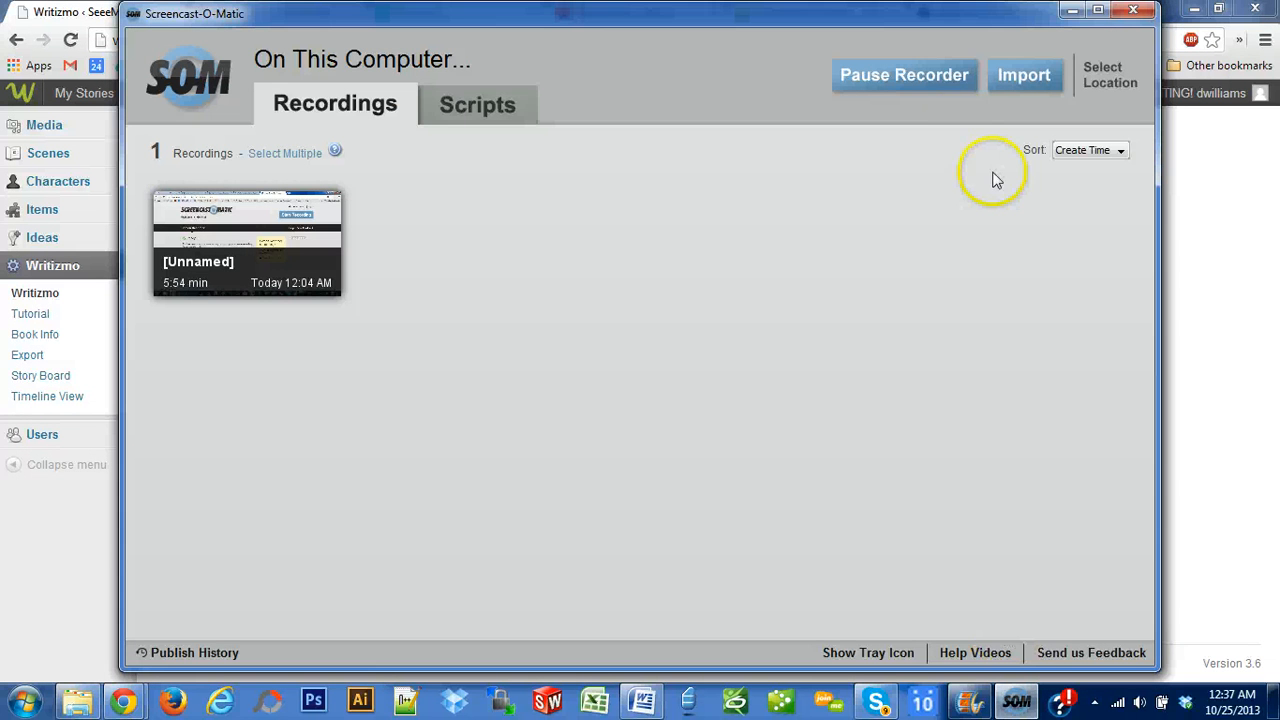
pyautogui.click(1072, 12)
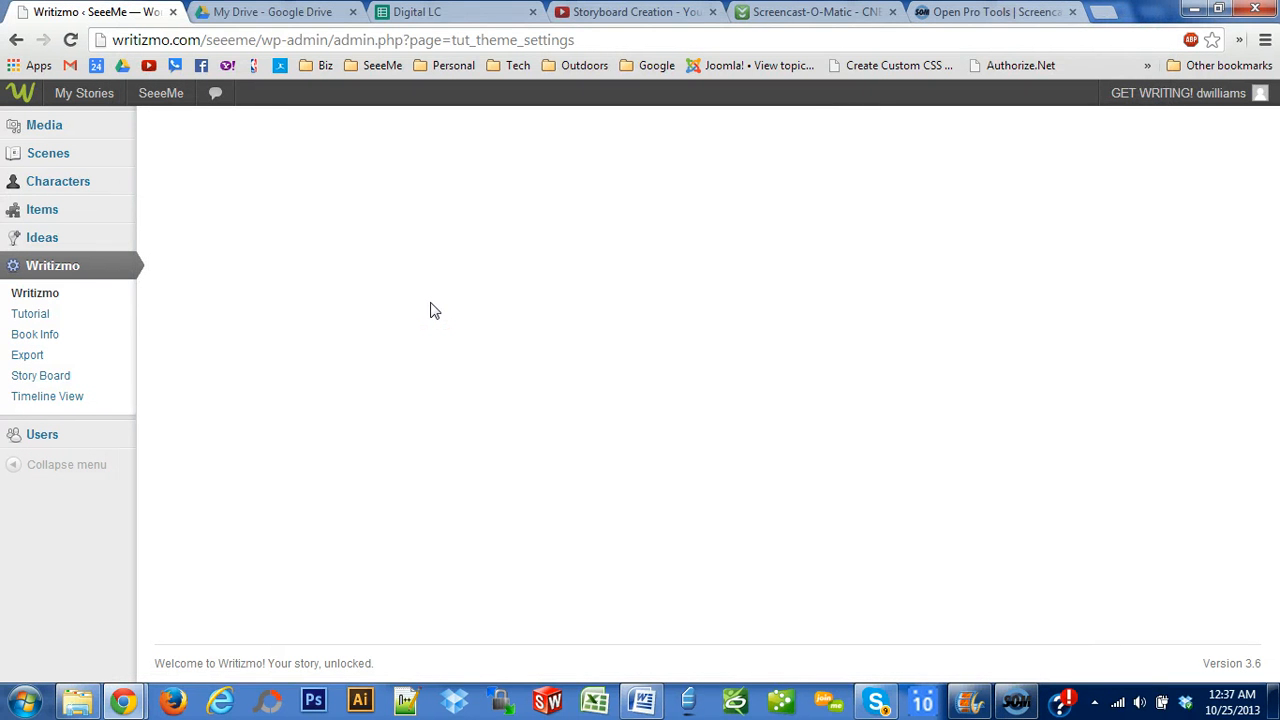
# Step: Open the list of all scenes in the SeeeMe story
pyautogui.moveTo(86, 151)
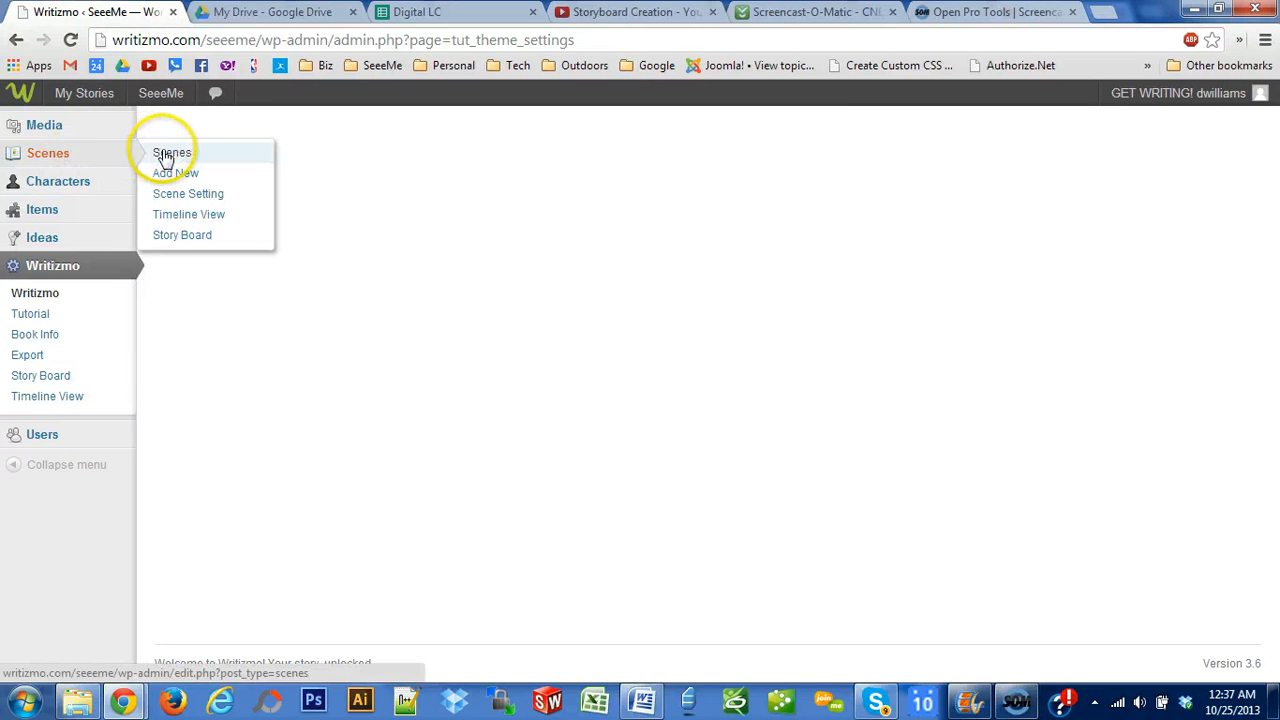
pyautogui.click(165, 155)
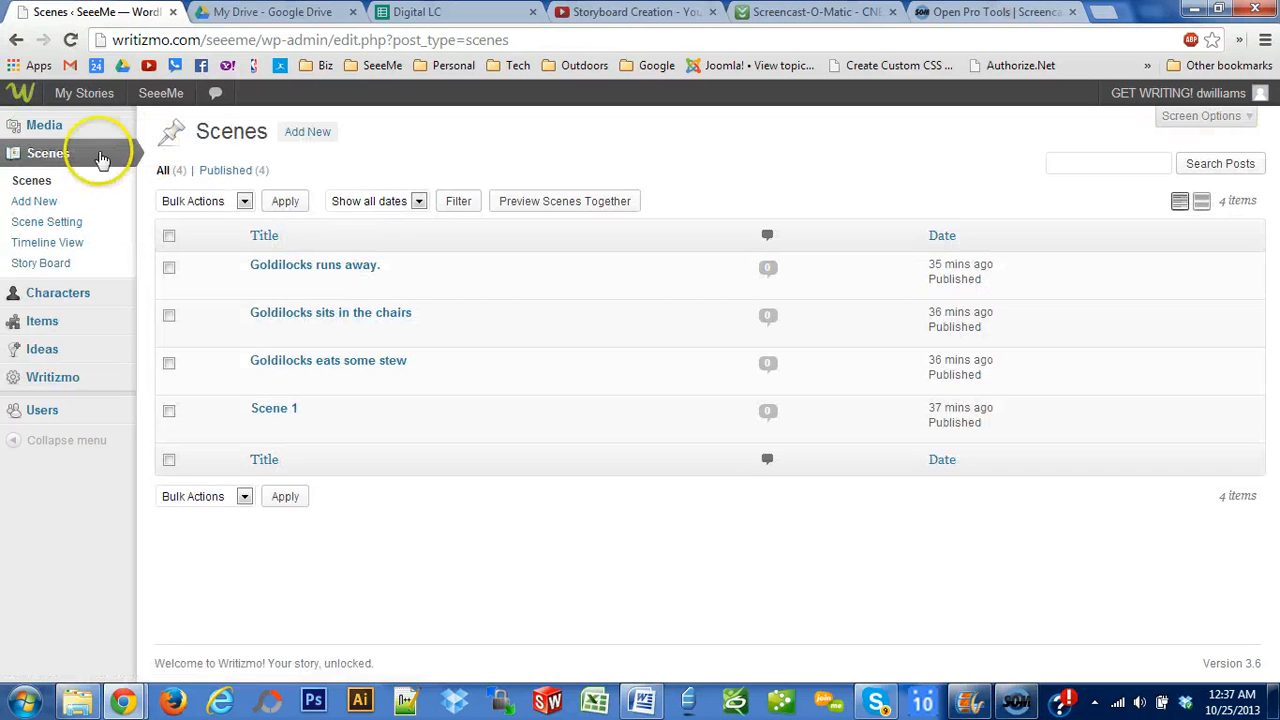
pyautogui.click(56, 156)
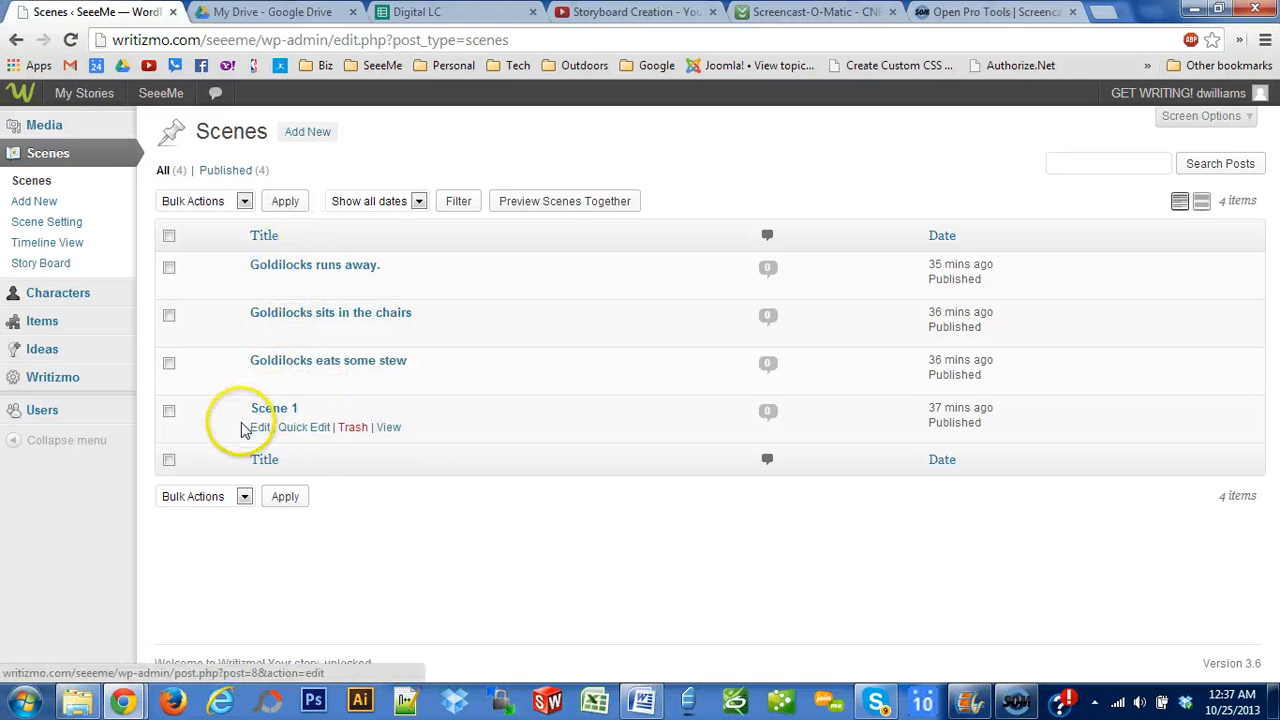
# Step: Add a new scene to the story and title it "Ending Scene"
pyautogui.click(305, 133)
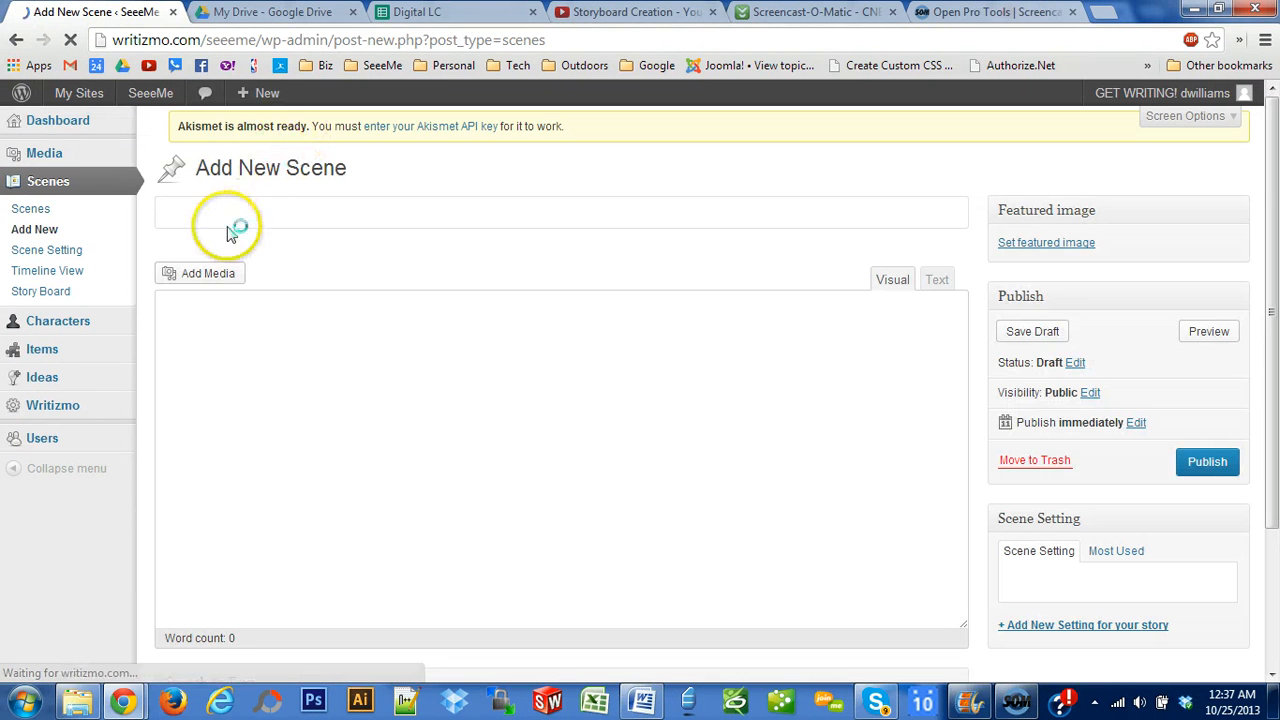
pyautogui.click(214, 214)
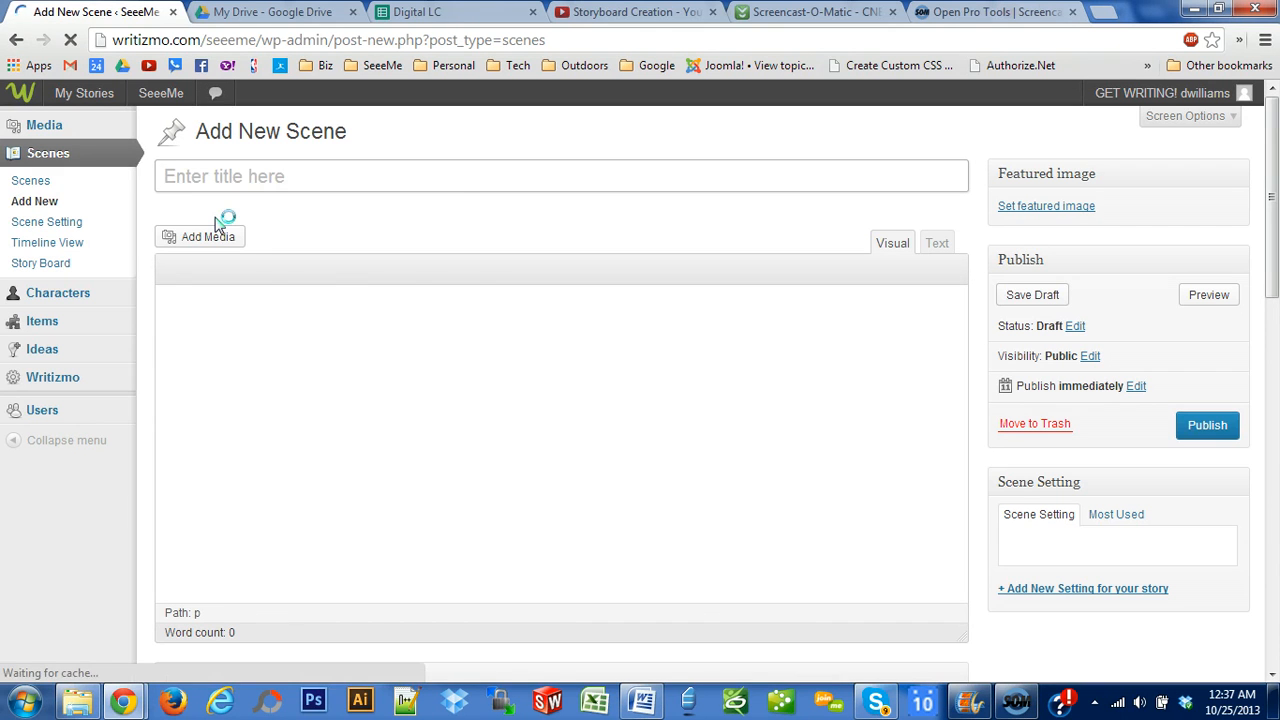
pyautogui.write('Ending Scen')
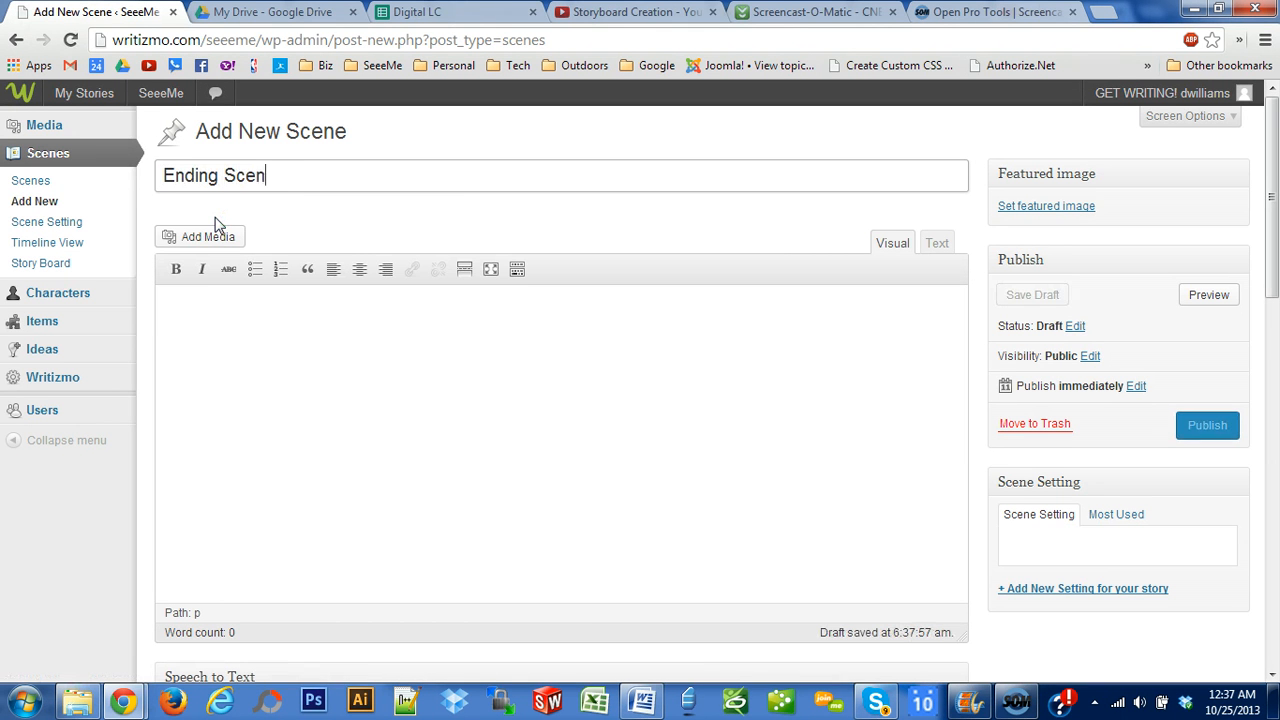
pyautogui.write('e')
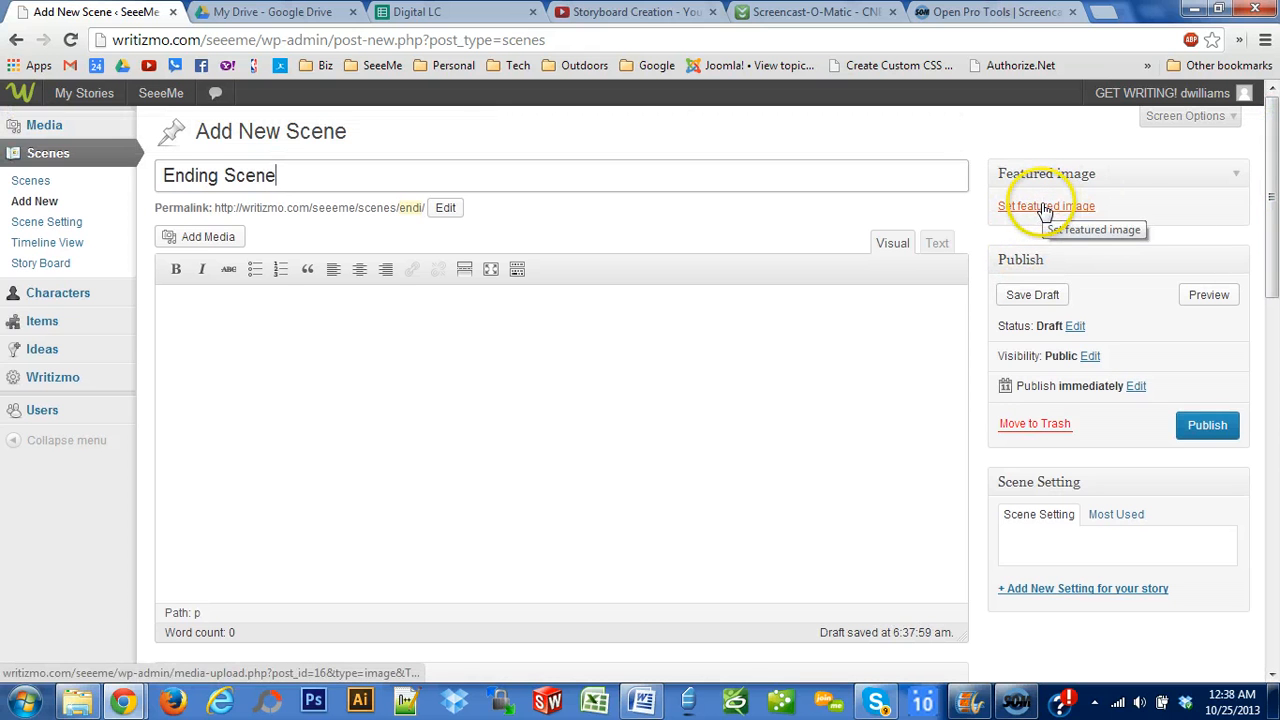
# Step: Write "Here is the scene text." in the scene body using the fullscreen writing mode, with the browser also in full screen
pyautogui.click(543, 340)
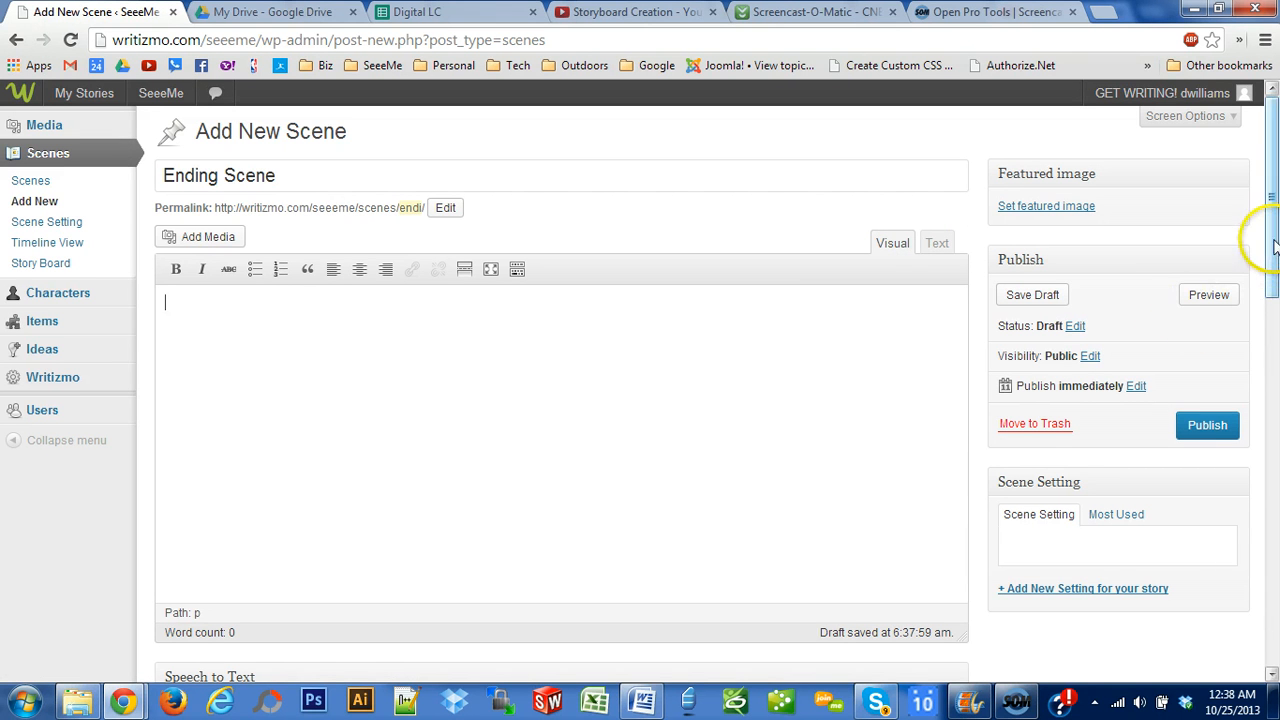
pyautogui.moveTo(1274, 240); pyautogui.dragTo(1275, 200)
pyautogui.click(551, 317)
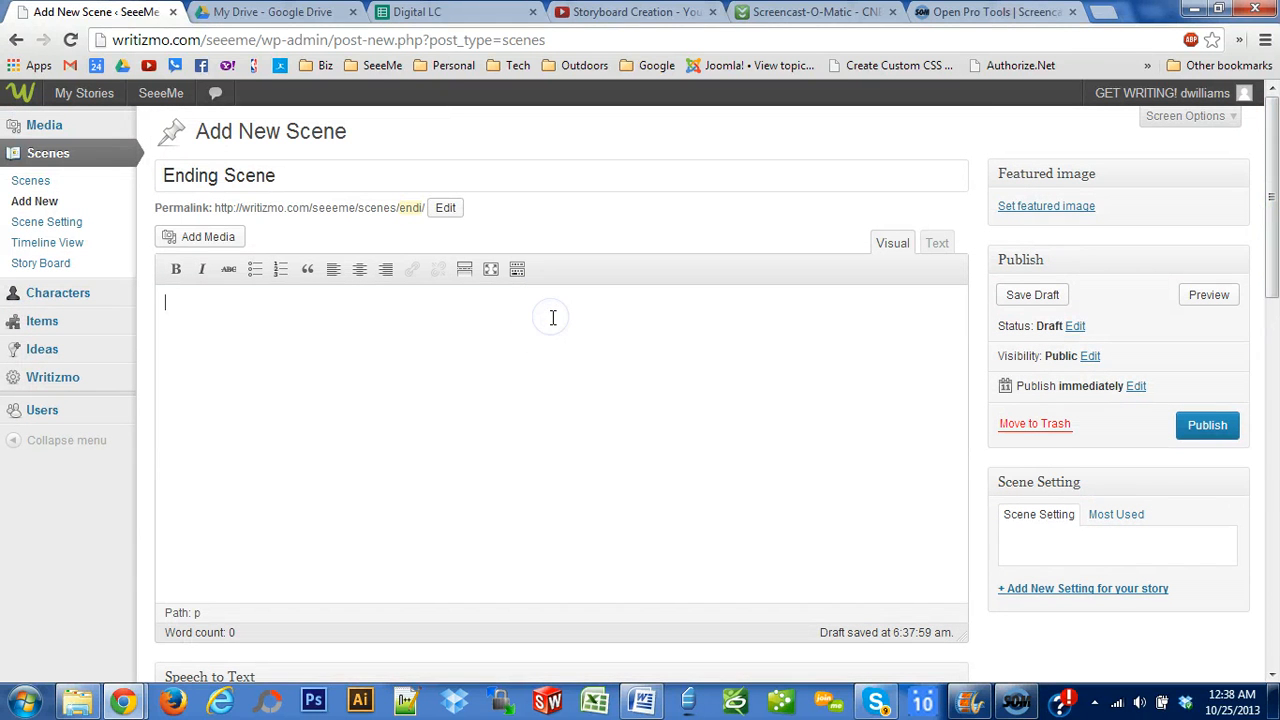
pyautogui.click(491, 271)
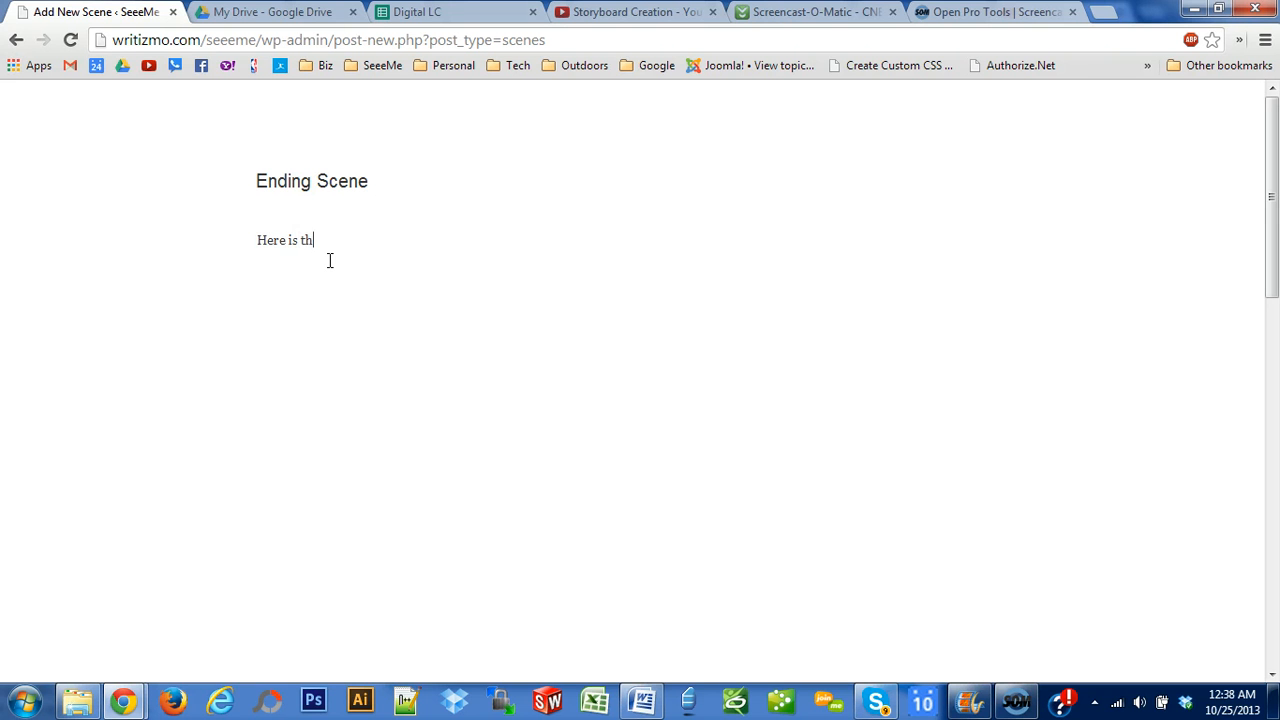
pyautogui.write('e scene text.')
pyautogui.press('F11')
# Step: Append the sentence "This is when you can really get into writing mode without any outside distraction." to the scene text
pyautogui.click(442, 174)
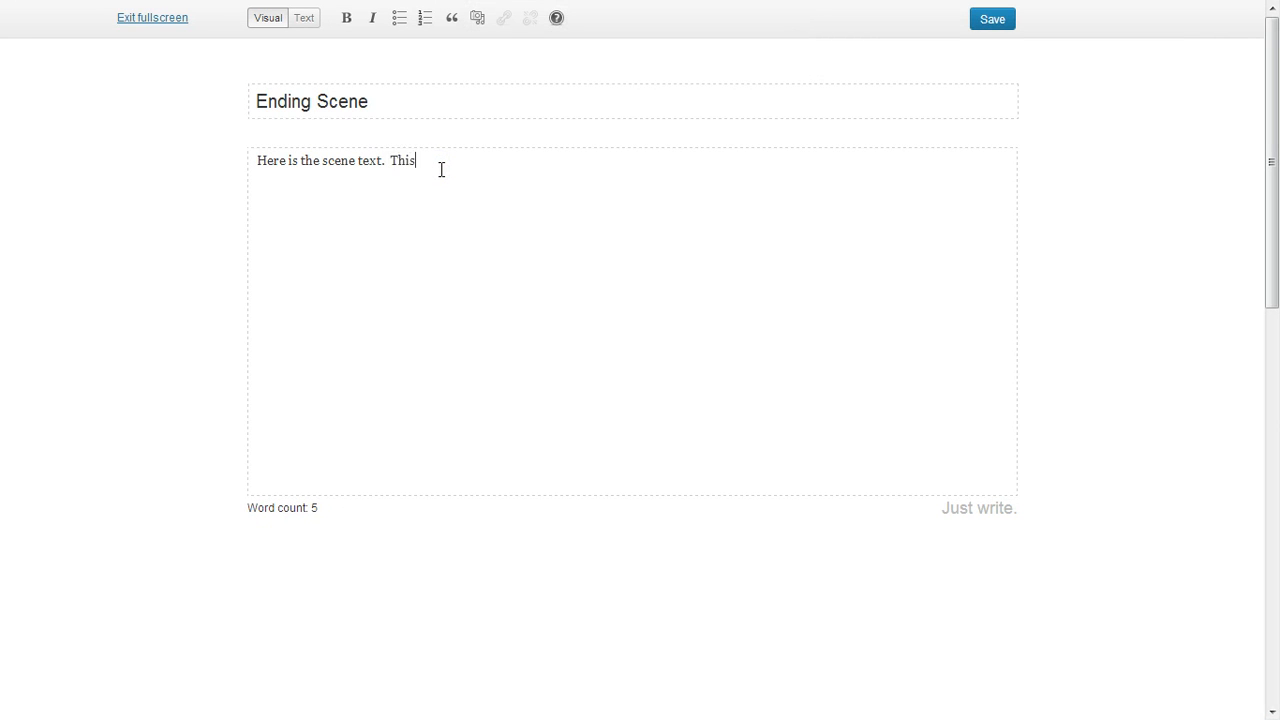
pyautogui.write('This is when you ')
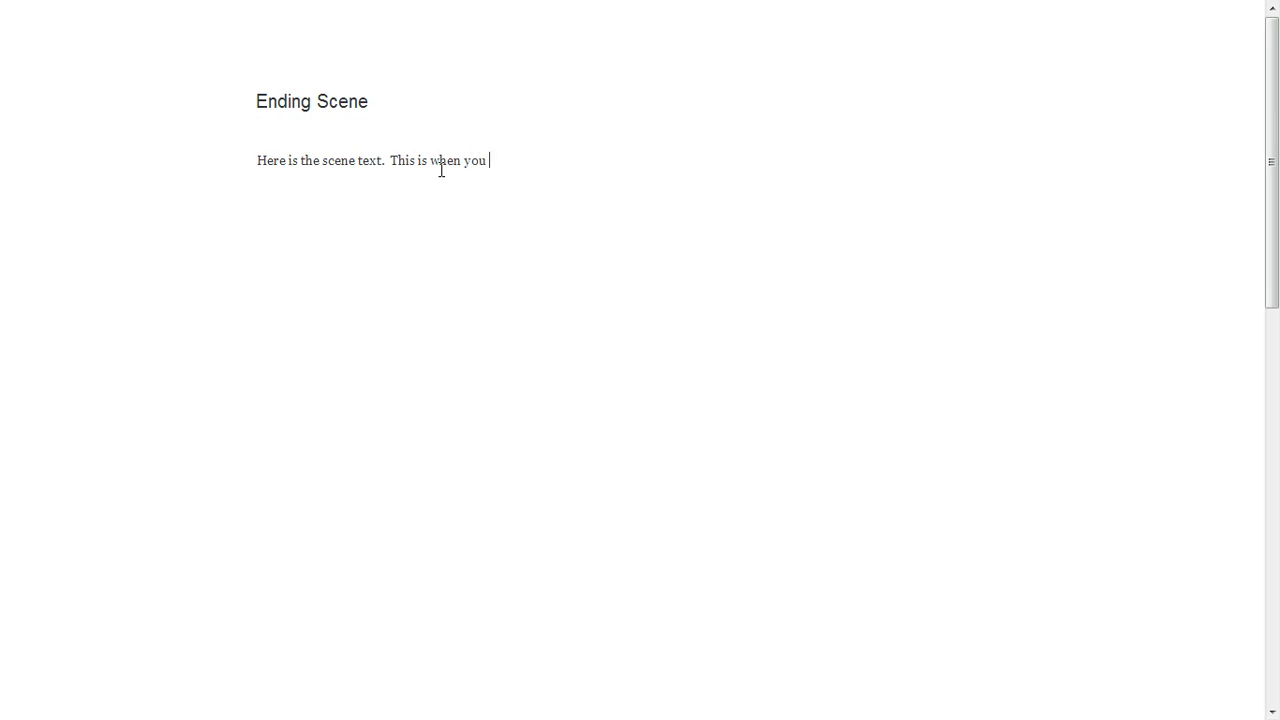
pyautogui.write('can really get into writing mode without any outside distraction.')
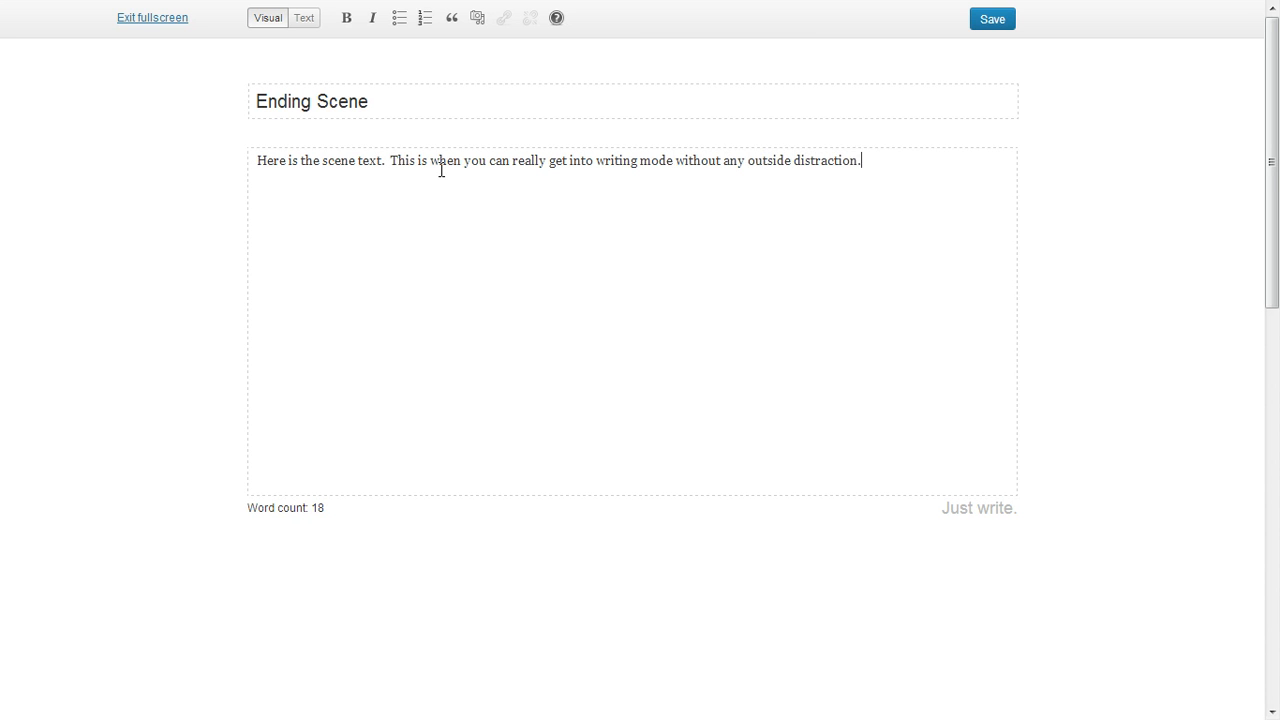
# Step: Save the scene from the fullscreen writing mode and return to the regular scene editor
pyautogui.click(988, 20)
pyautogui.click(745, 53)
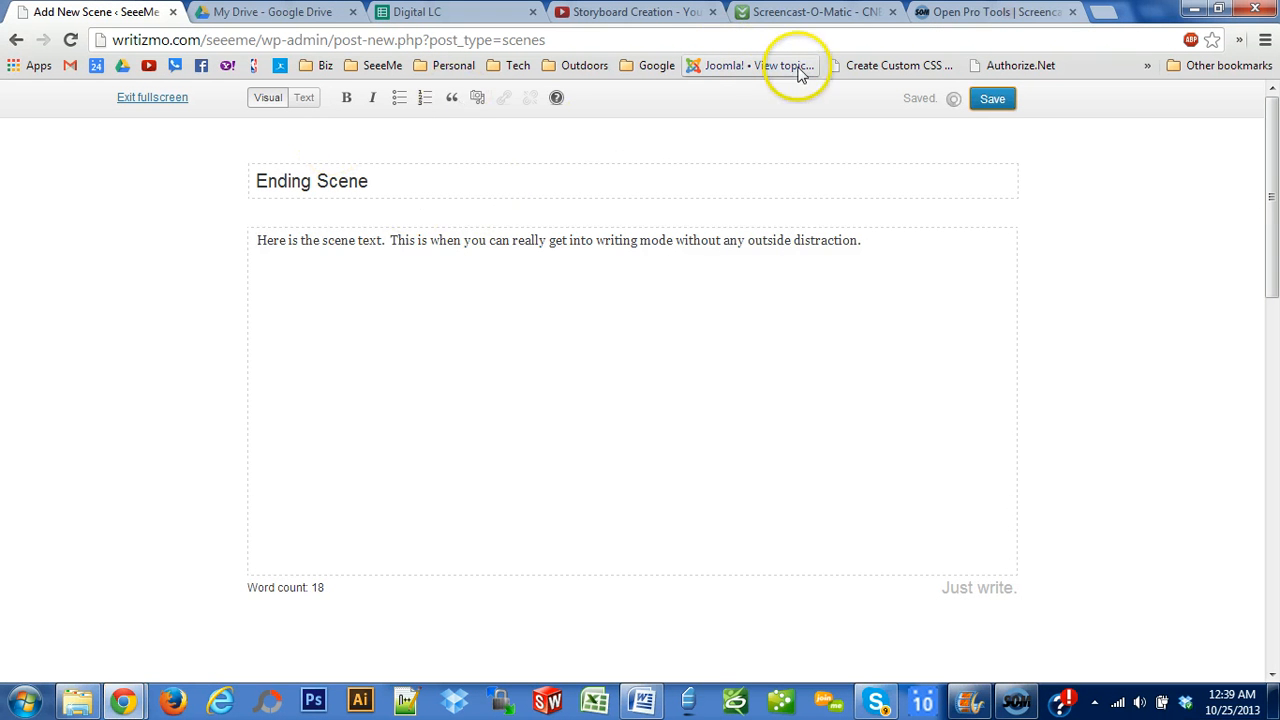
pyautogui.click(166, 102)
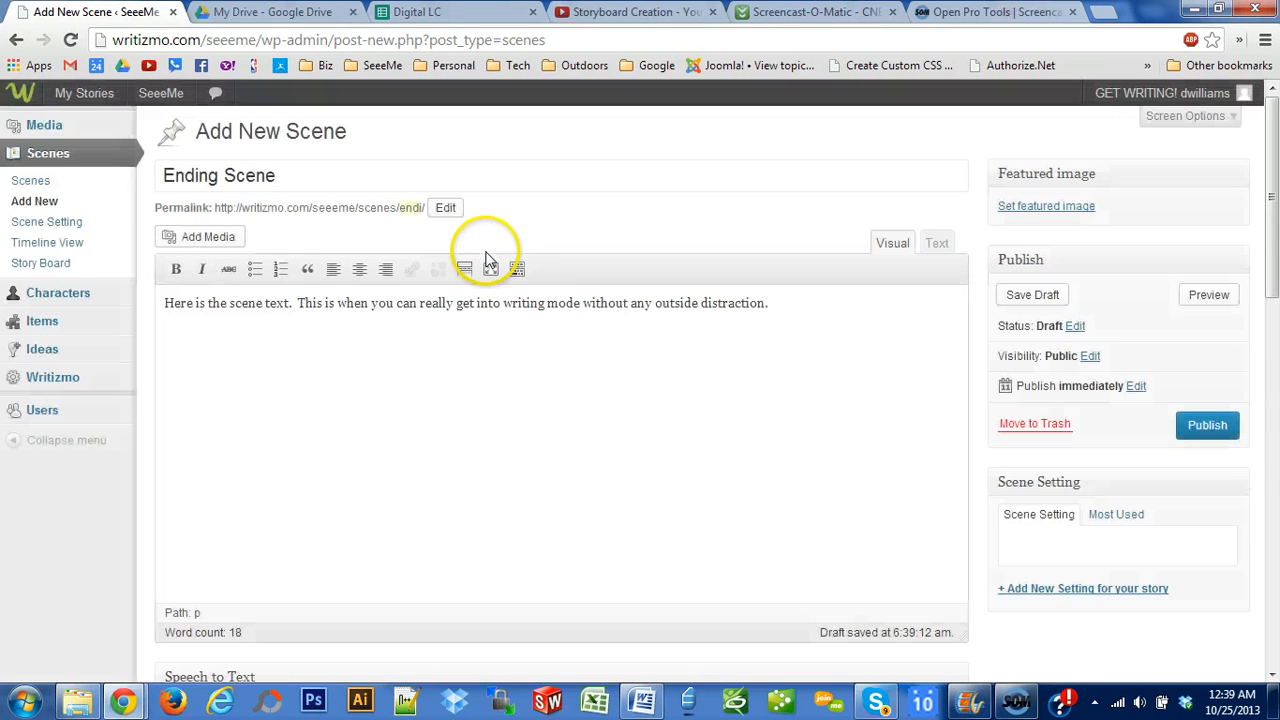
# Step: Place the cursor on a new line below the scene text and upload the desktop image stock-photo-7828161-electric-meter as media
pyautogui.click(818, 327)
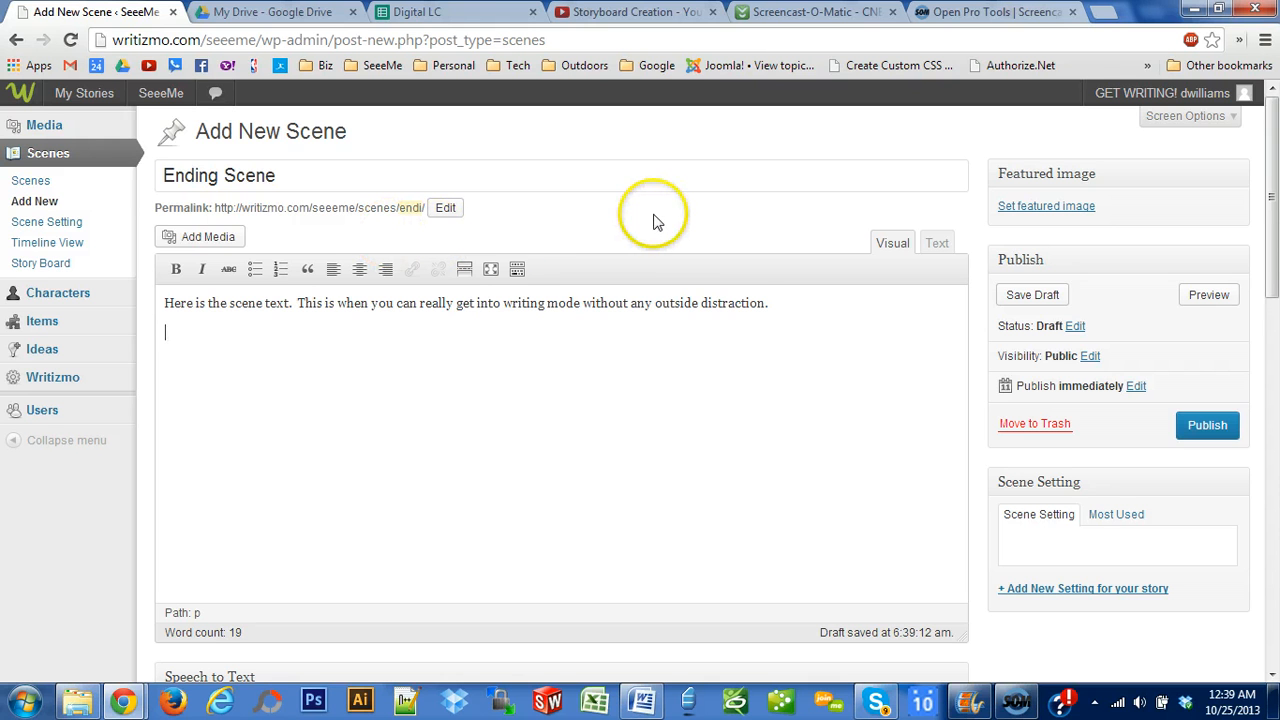
pyautogui.click(166, 331)
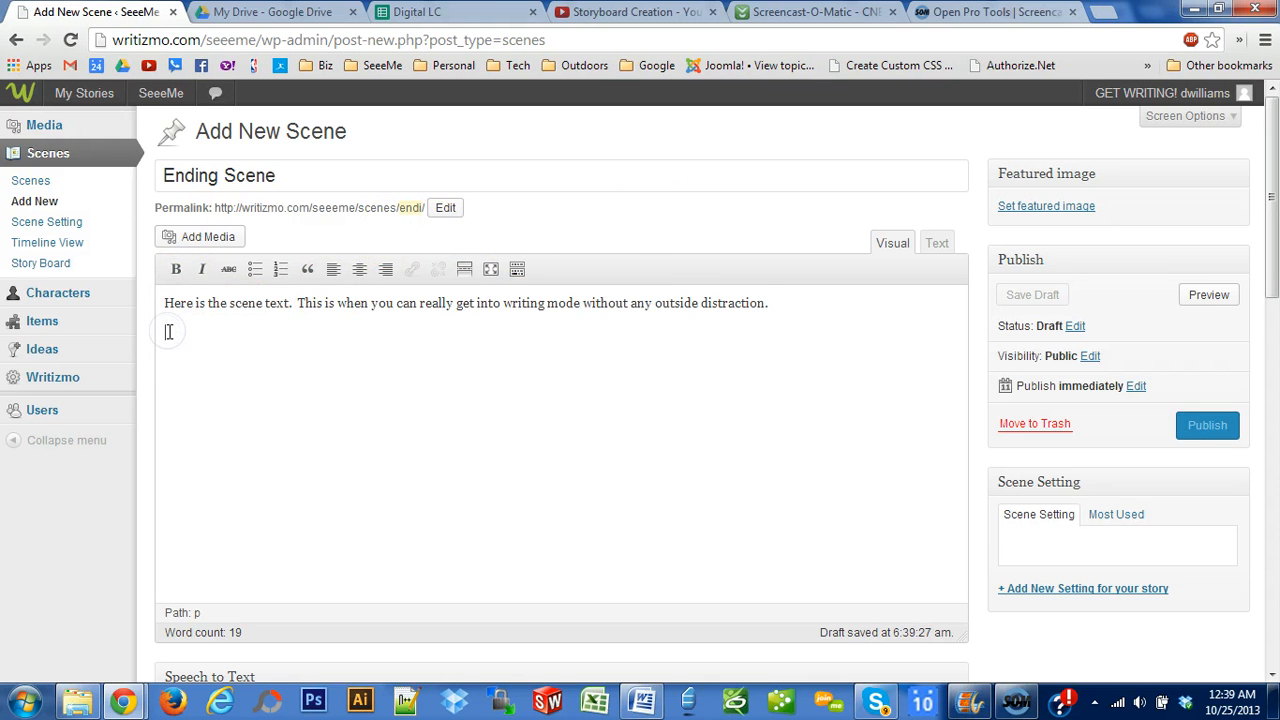
pyautogui.click(205, 240)
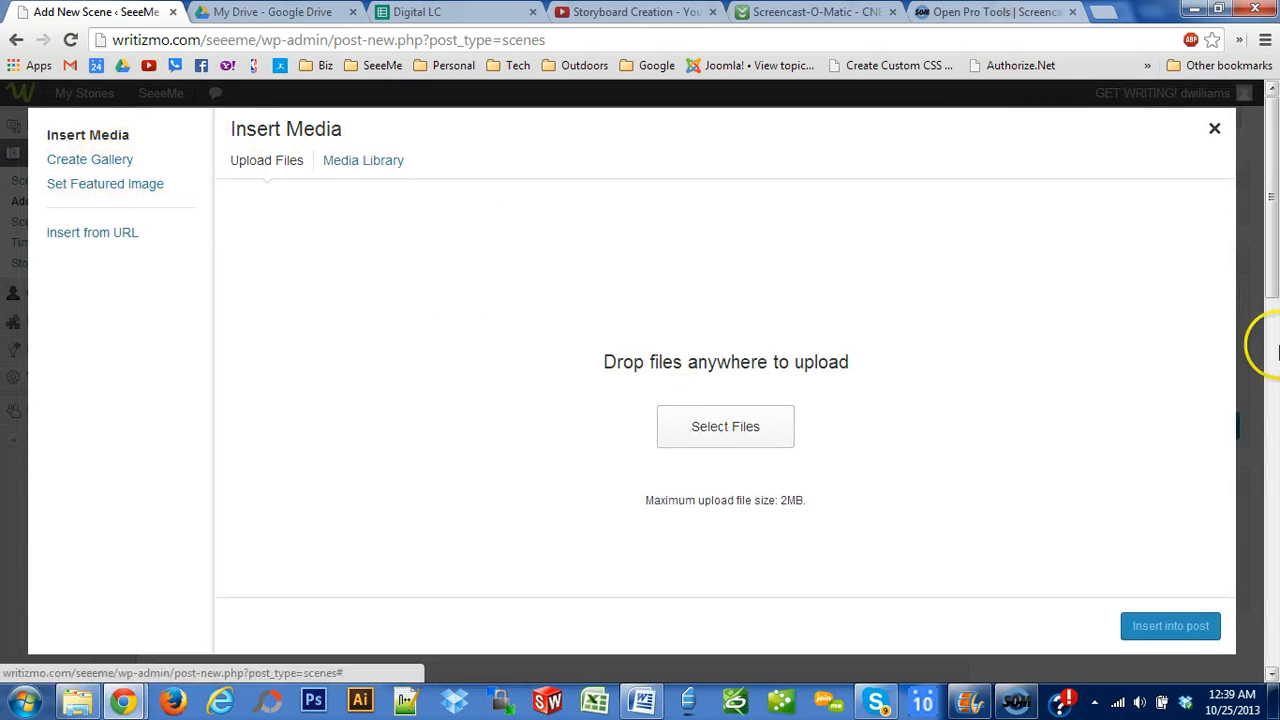
pyautogui.click(700, 432)
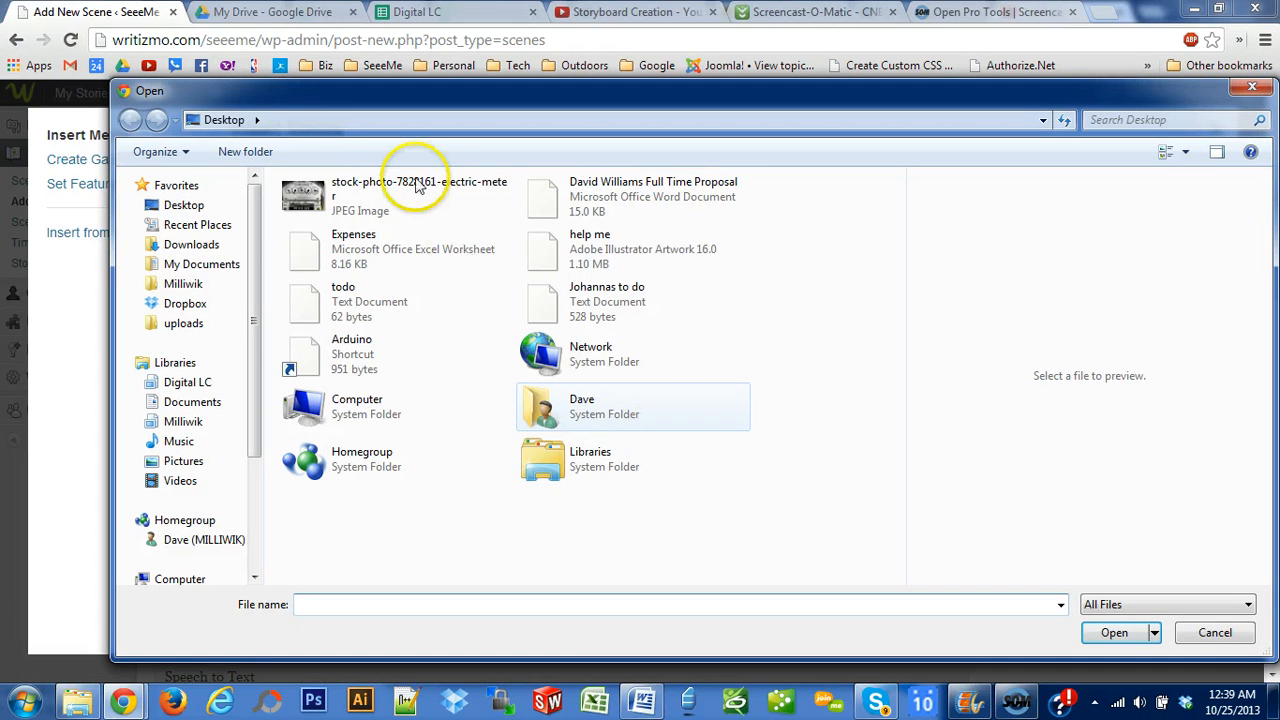
pyautogui.doubleClick(410, 188)
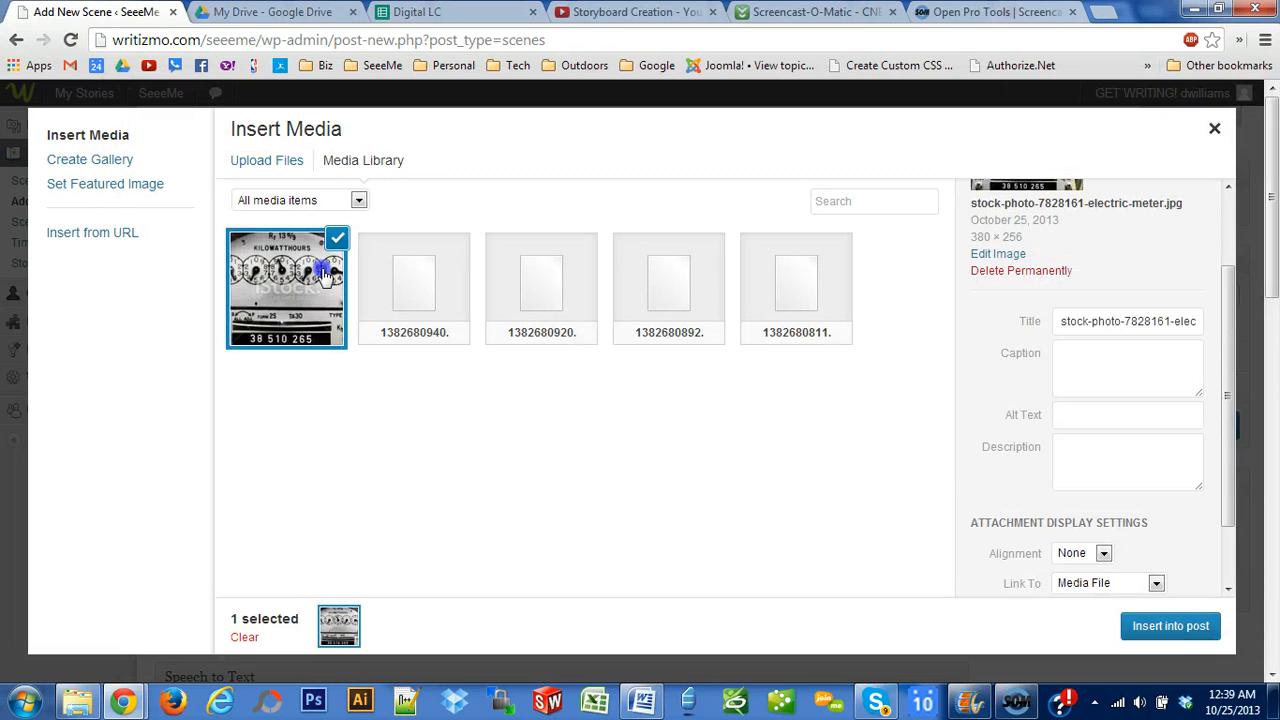
# Step: Insert the uploaded electric meter image into the scene below the text
pyautogui.click(310, 297)
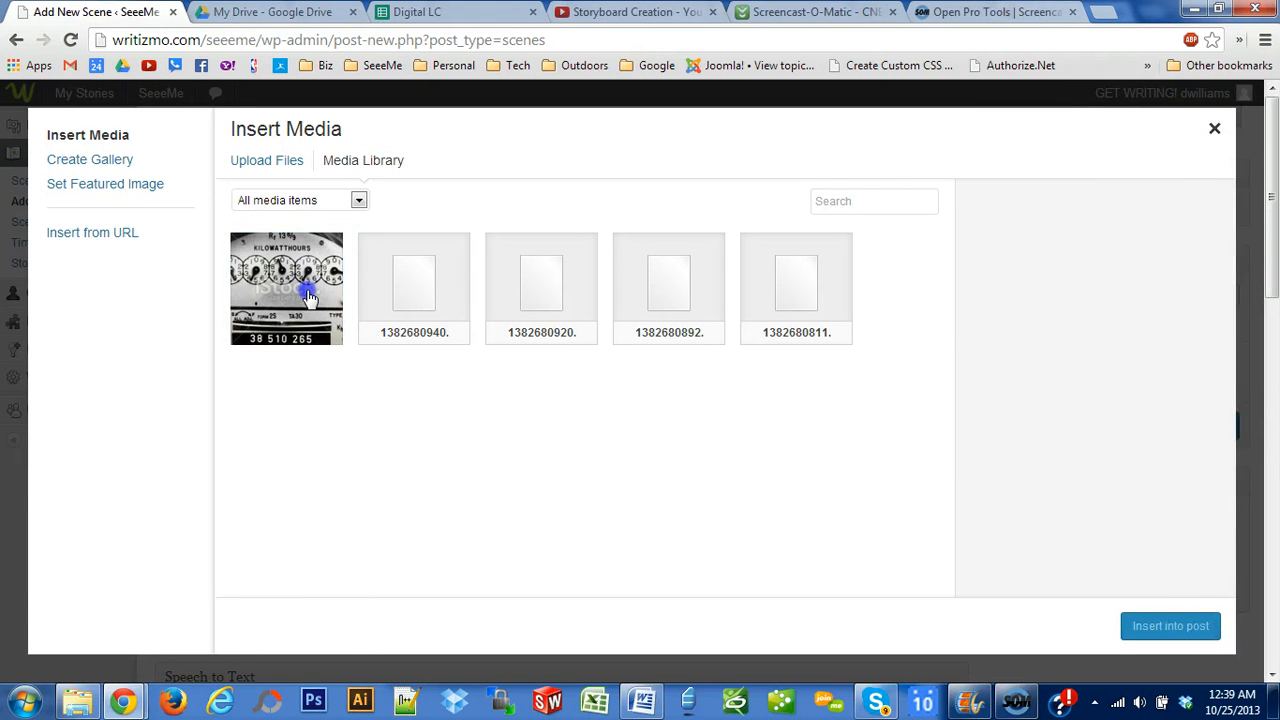
pyautogui.click(280, 297)
pyautogui.click(1157, 625)
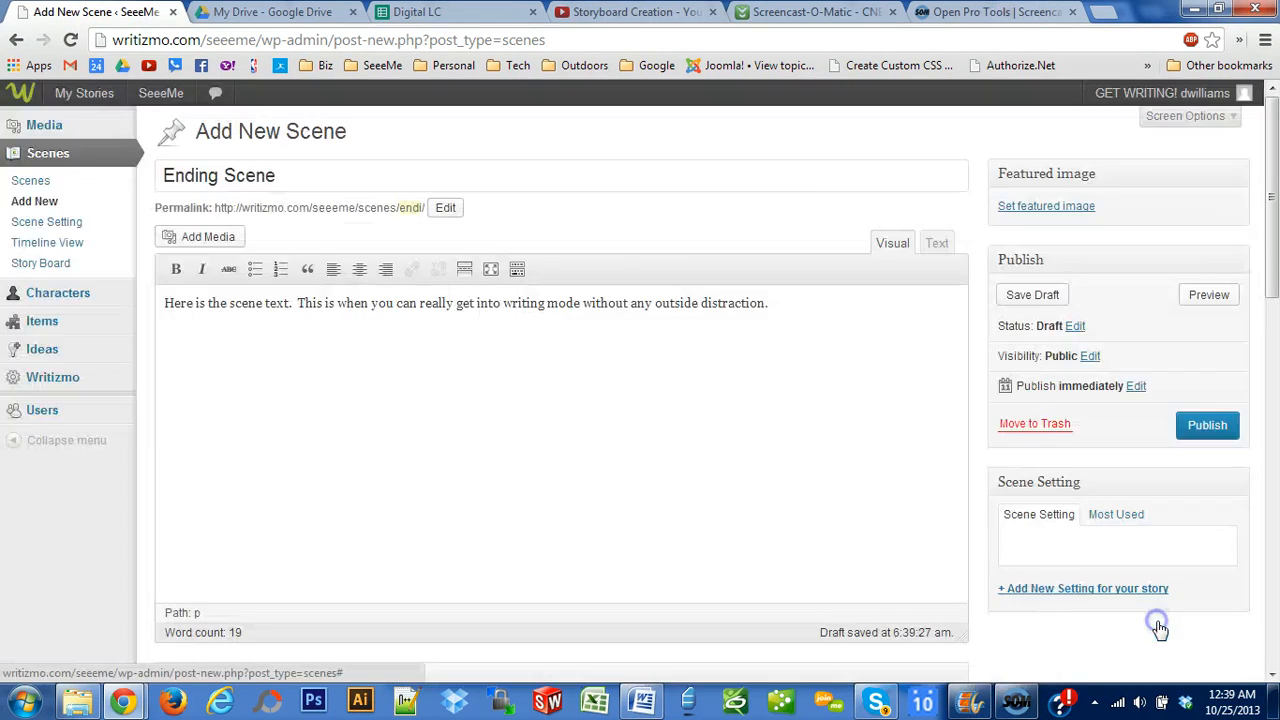
pyautogui.click(355, 410)
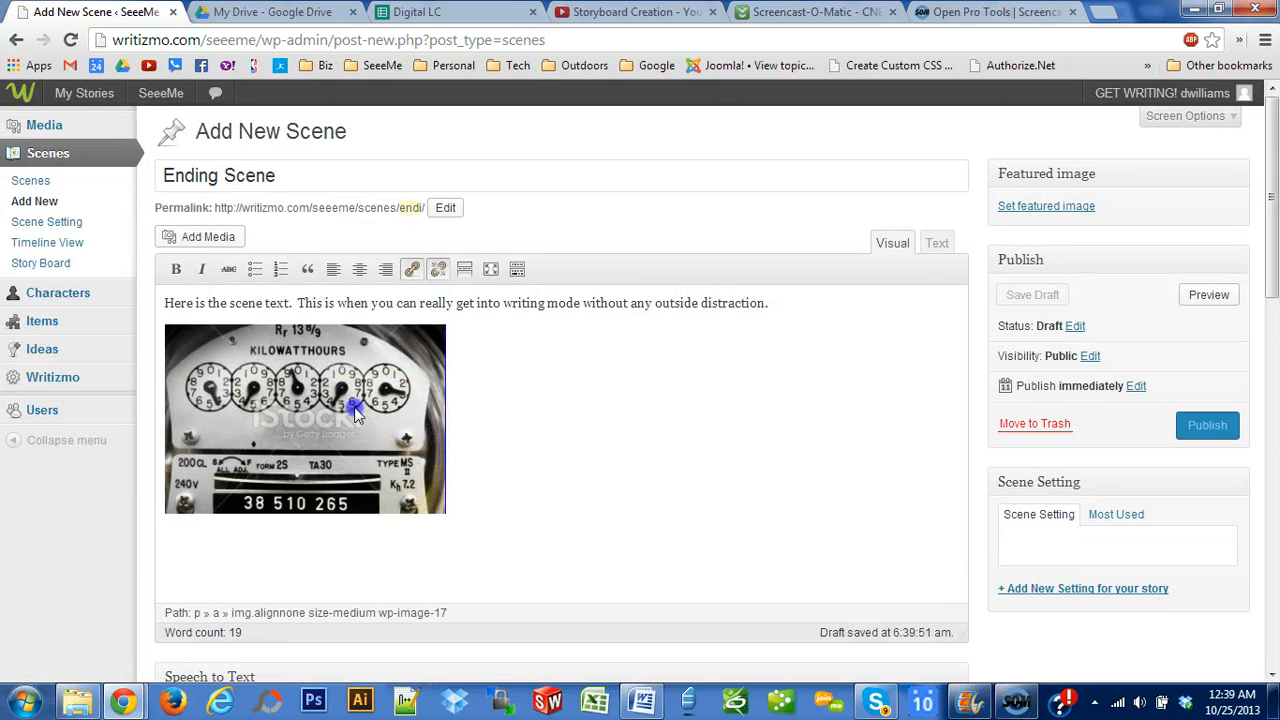
pyautogui.click(578, 403)
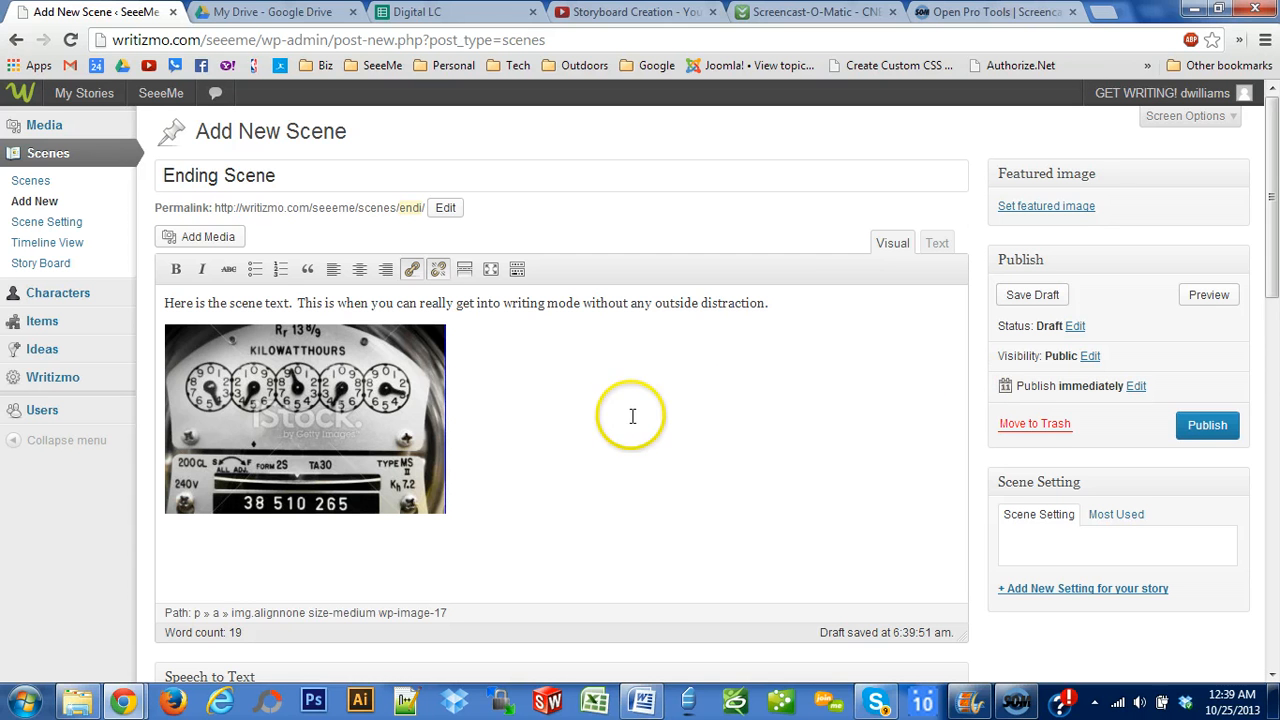
# Step: Center the electric meter image in the scene text
pyautogui.moveTo(1271, 236); pyautogui.dragTo(1271, 252)
pyautogui.click(370, 325)
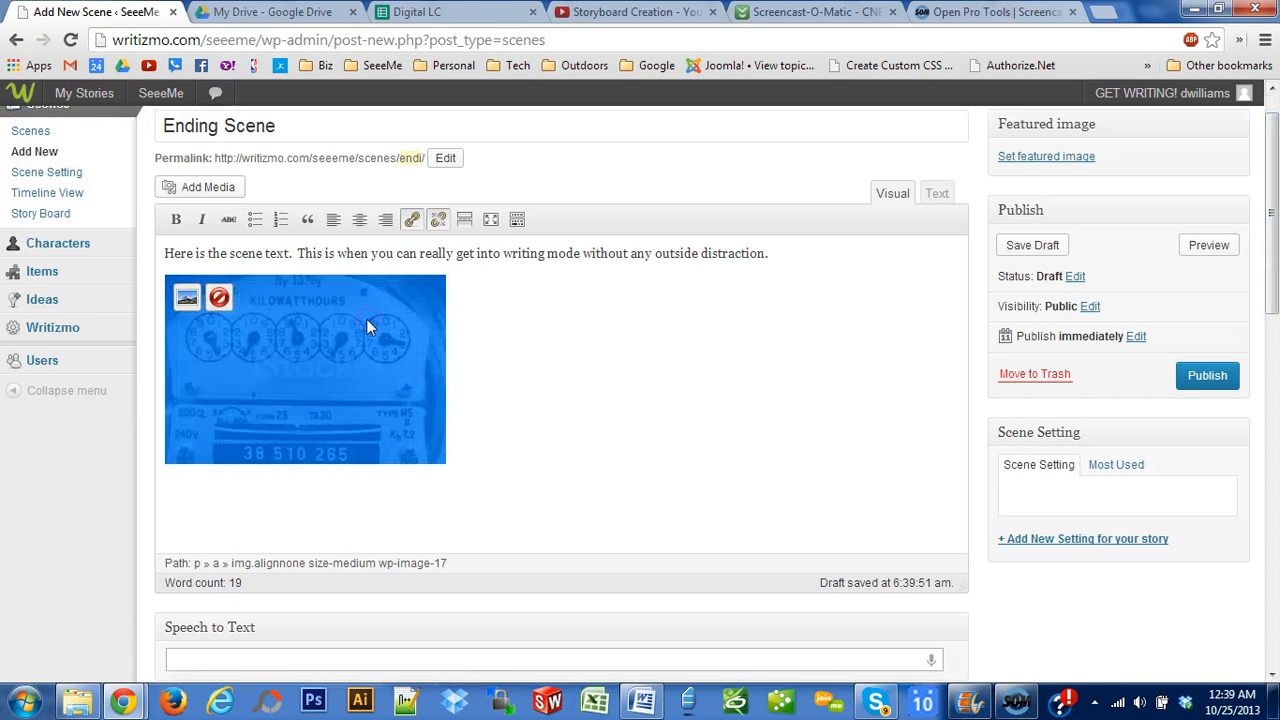
pyautogui.click(360, 224)
pyautogui.click(937, 430)
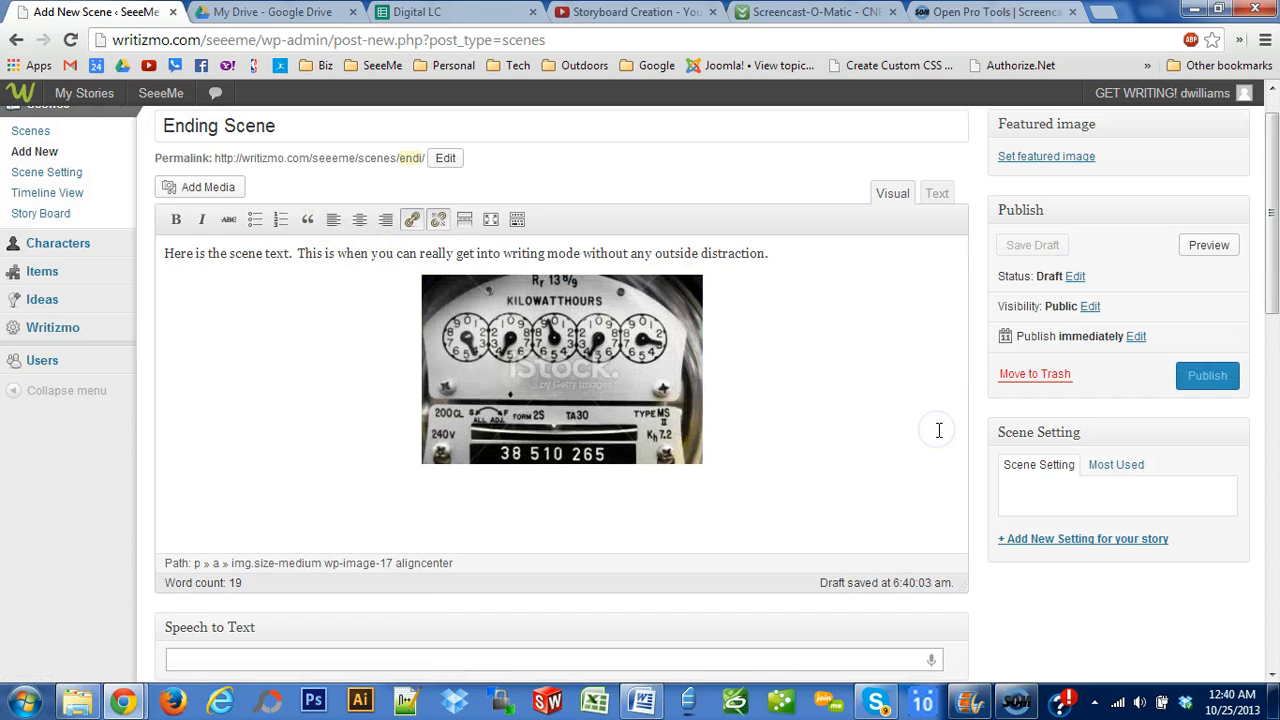
# Step: Dictate the sentence "I can now say clearly what I want to type" into the scene using Speech to Text
pyautogui.click(1270, 342)
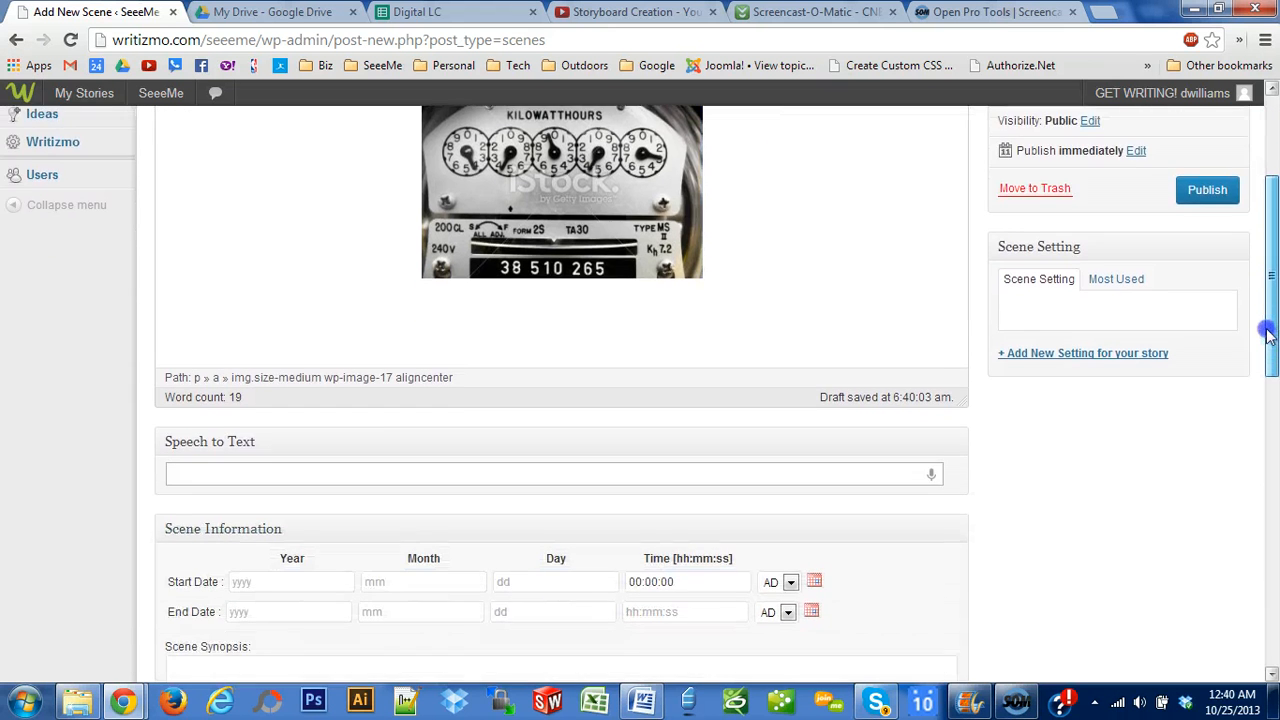
pyautogui.moveTo(1268, 347); pyautogui.dragTo(1268, 372)
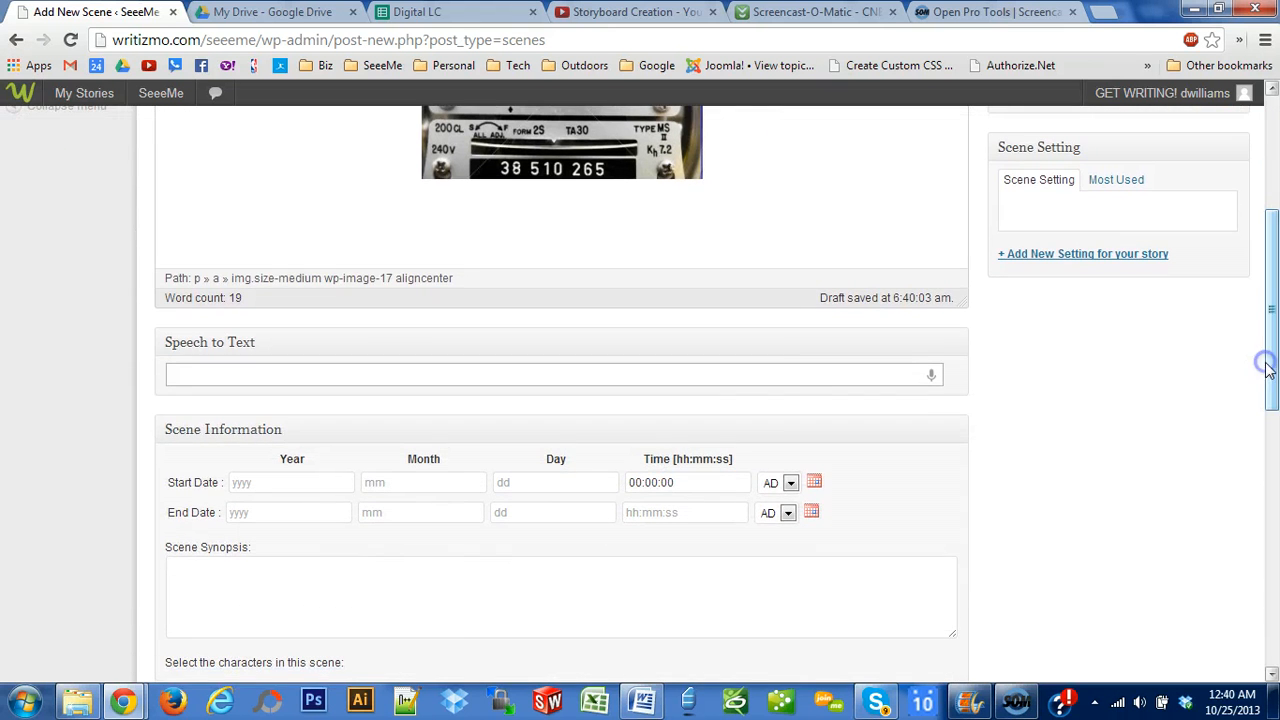
pyautogui.click(790, 375)
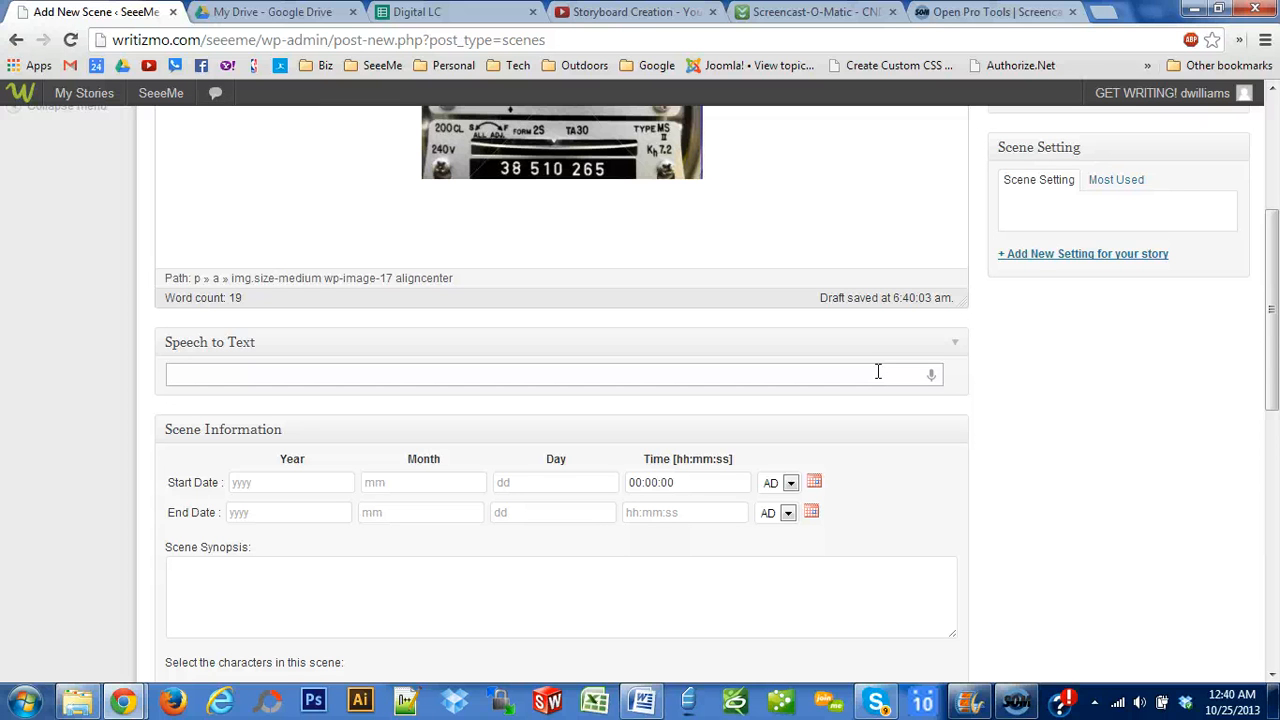
pyautogui.click(932, 376)
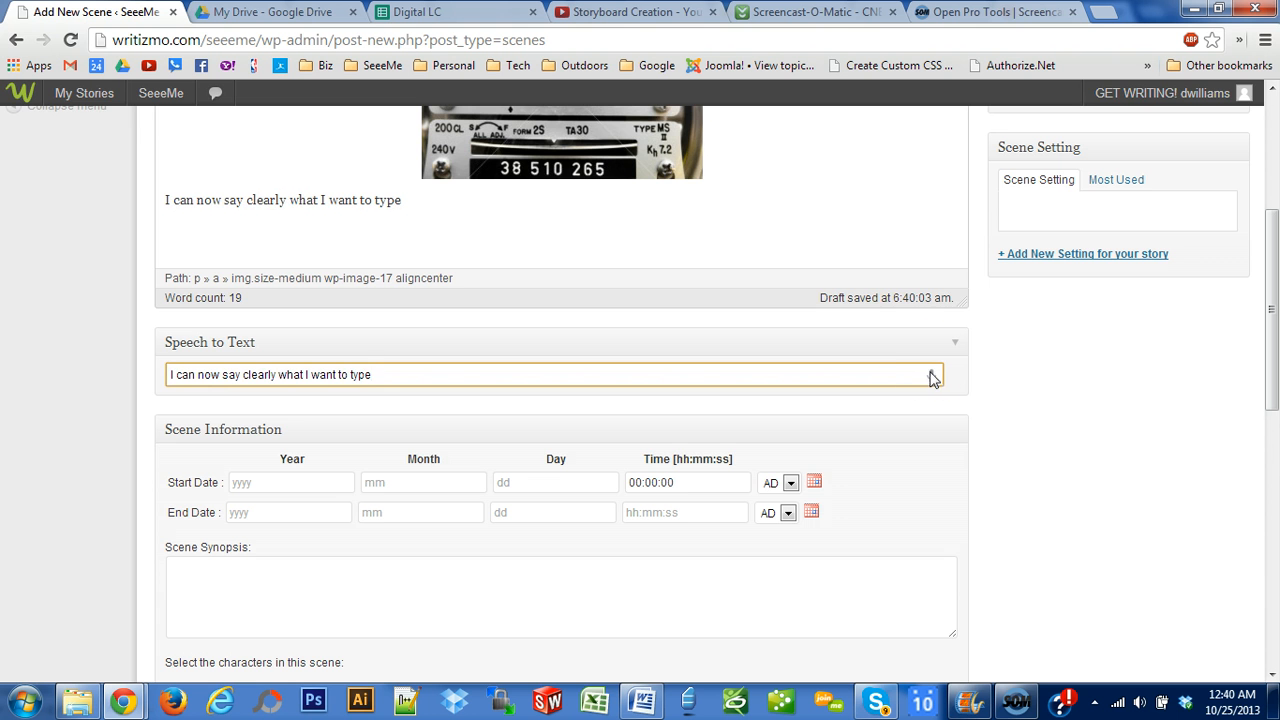
pyautogui.scroll(1, 1275, 335)
pyautogui.scroll(1, 1274, 338)
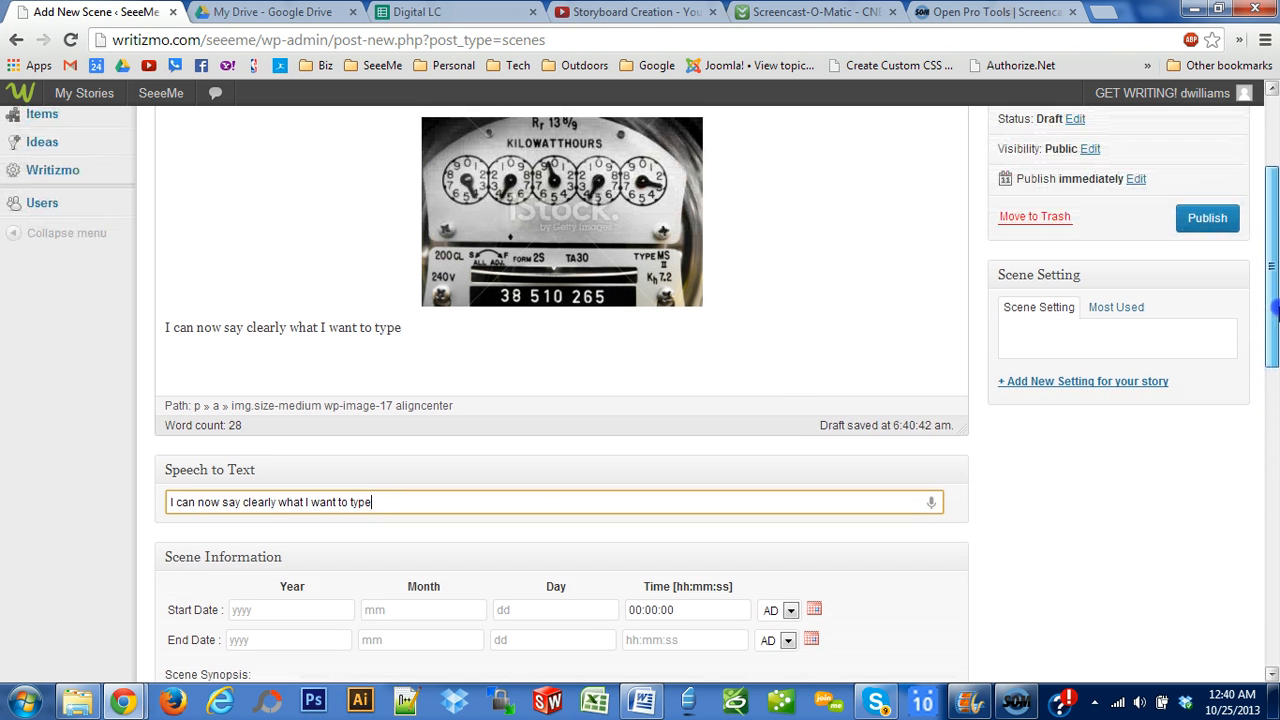
pyautogui.click(533, 334)
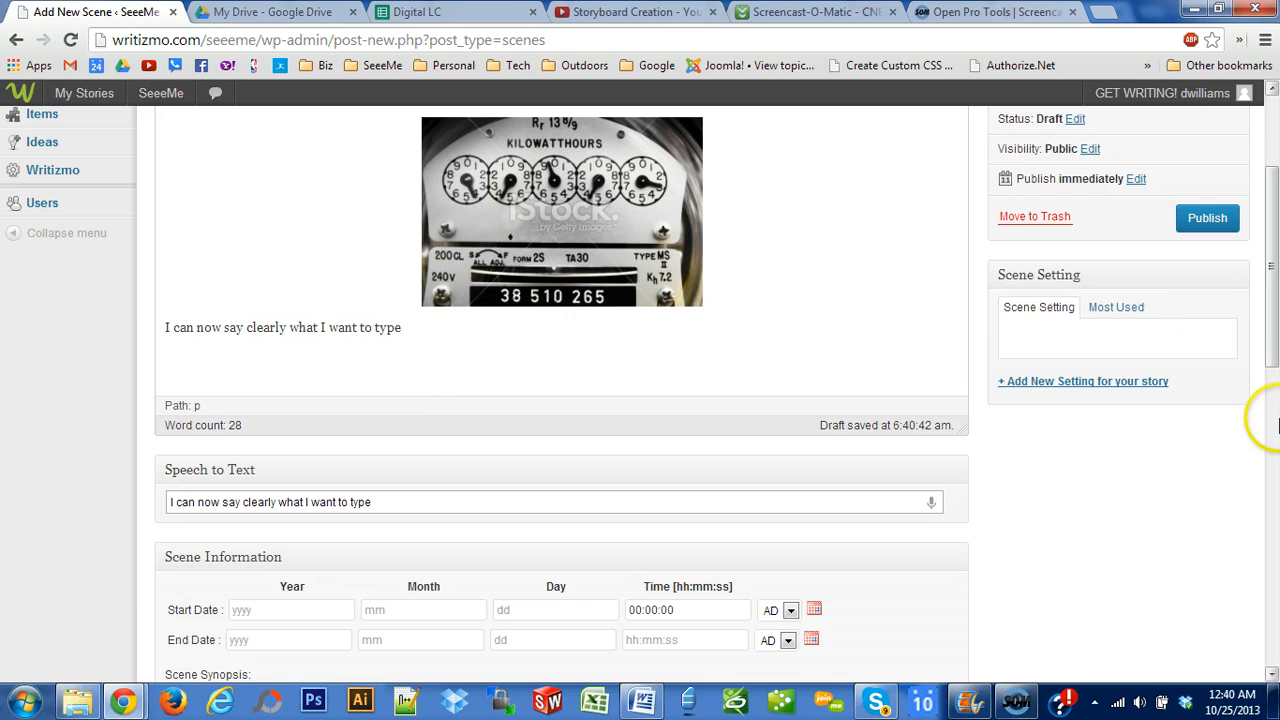
# Step: Set the scene's start date to year 1982, month 09, day 09 in Scene Information
pyautogui.moveTo(1272, 316); pyautogui.dragTo(1275, 345)
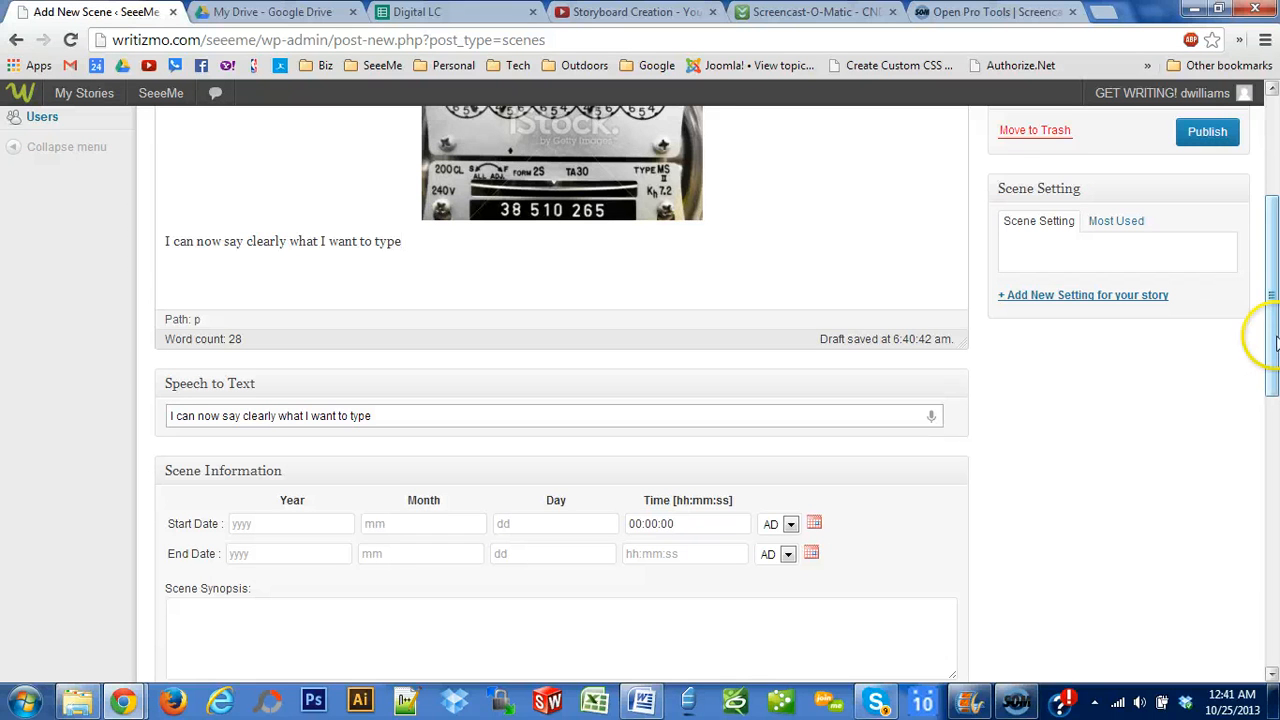
pyautogui.moveTo(1270, 335); pyautogui.dragTo(1265, 418)
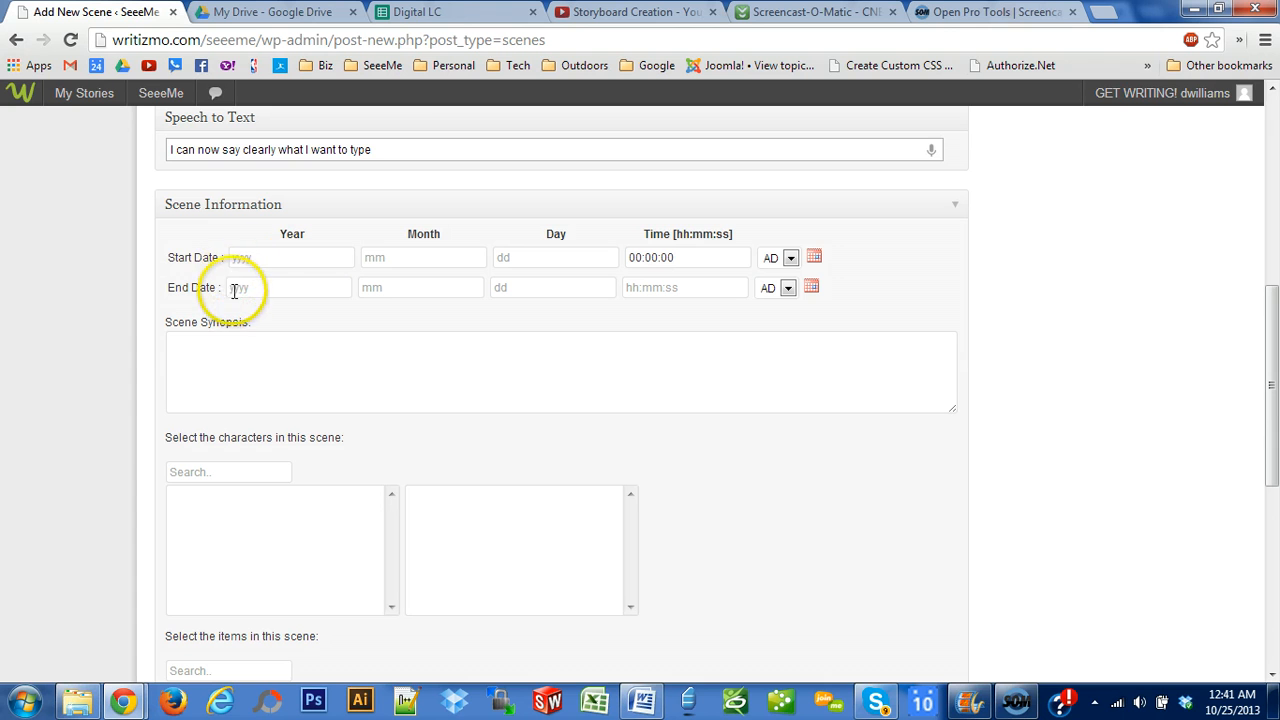
pyautogui.click(263, 256)
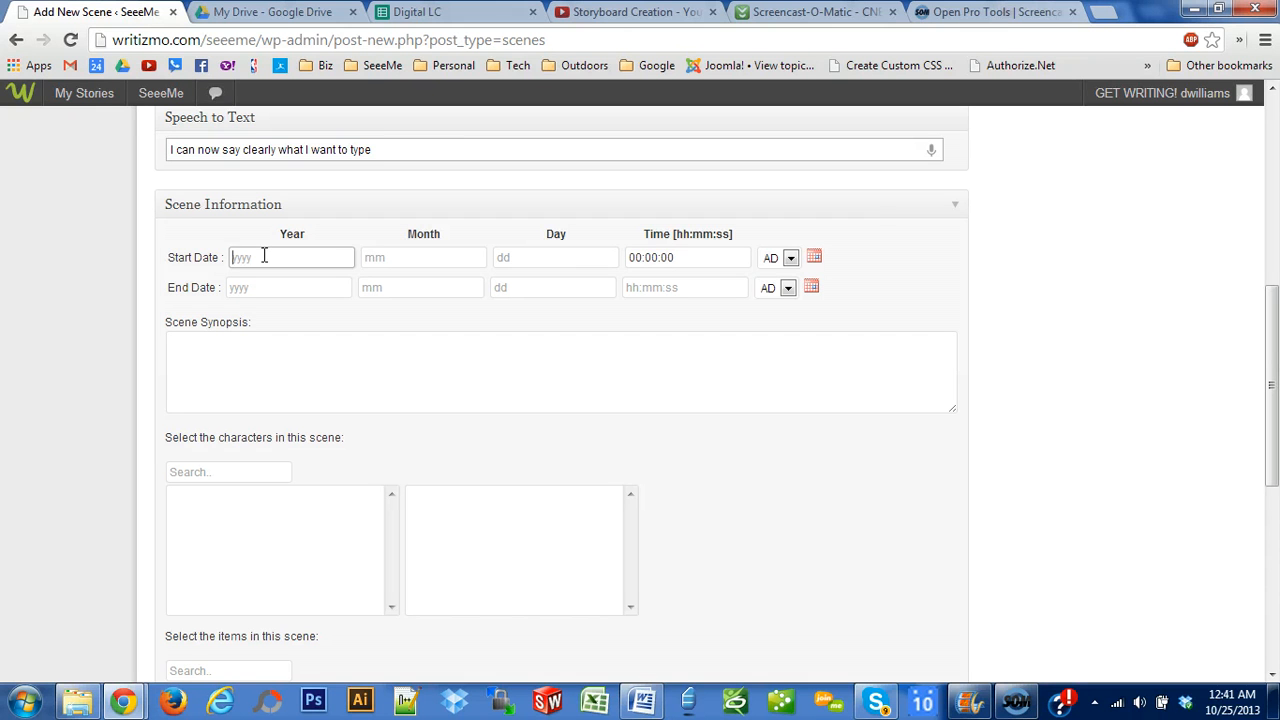
pyautogui.write('1982')
pyautogui.press('Tab')
pyautogui.write('09')
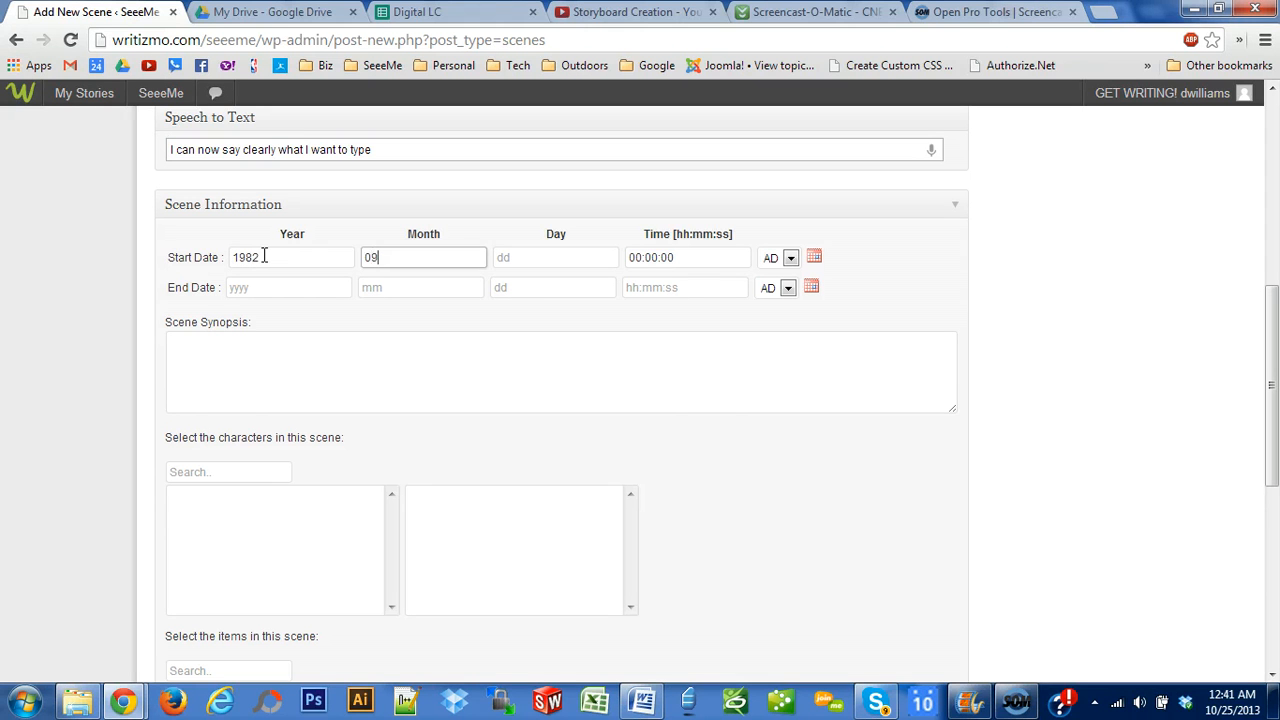
pyautogui.press('Tab')
pyautogui.write('09')
pyautogui.press('Tab')
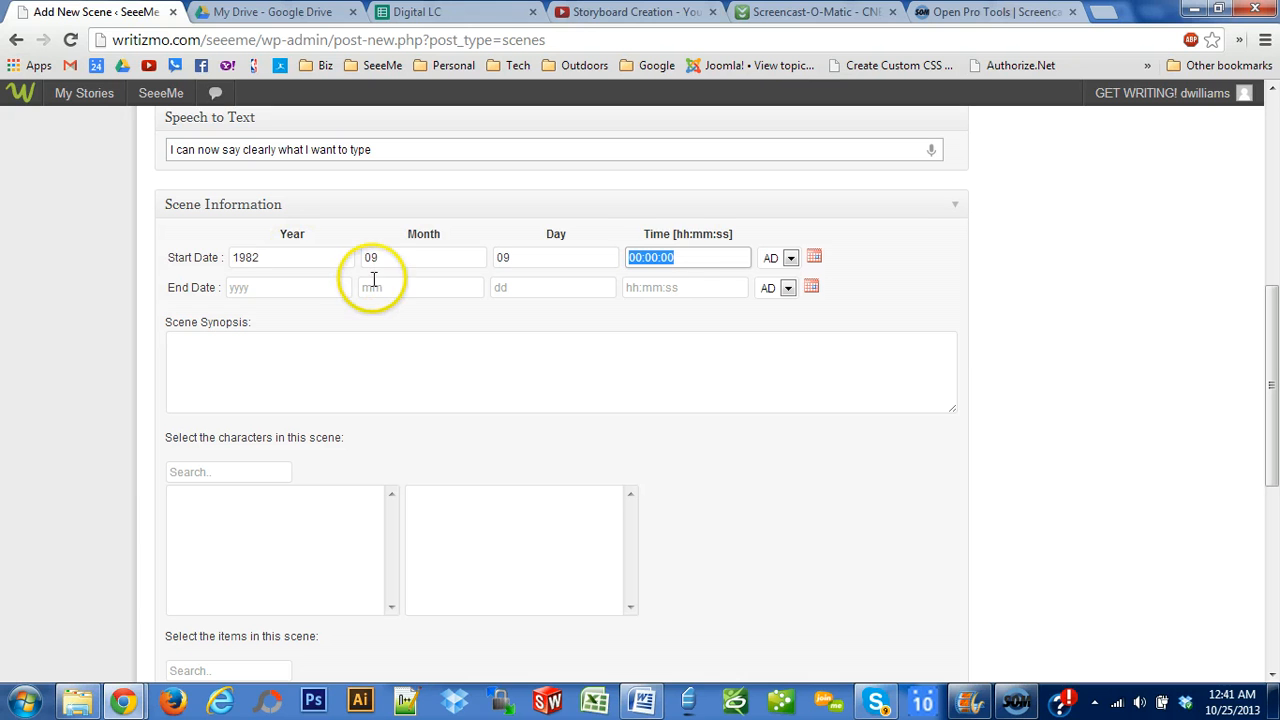
# Step: Change the hour of the scene's start time so it reads 09:00:00
pyautogui.click(640, 257)
pyautogui.moveTo(640, 257); pyautogui.dragTo(626, 257)
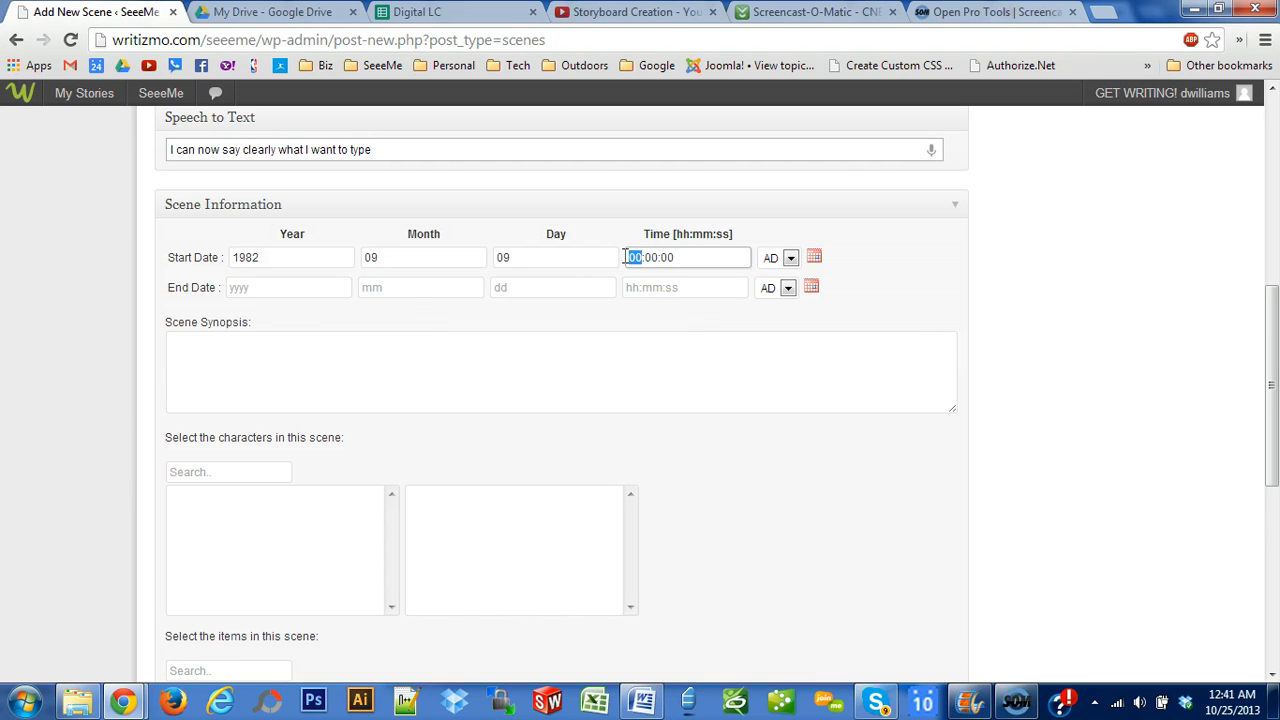
pyautogui.write('09')
pyautogui.press('Tab')
pyautogui.press('Tab')
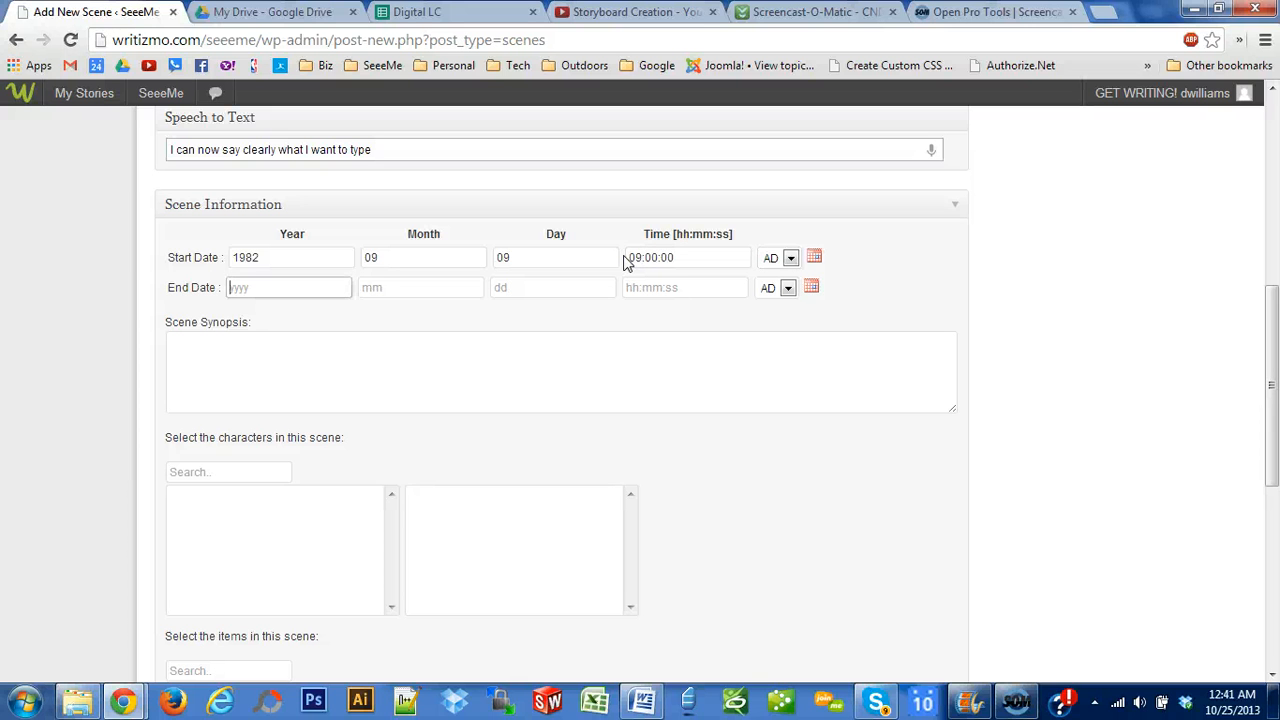
# Step: Set the scene's end date to year 1982, month 09, day 09 at 14:00:00, keeping the AD era
pyautogui.write('1982')
pyautogui.press('Tab')
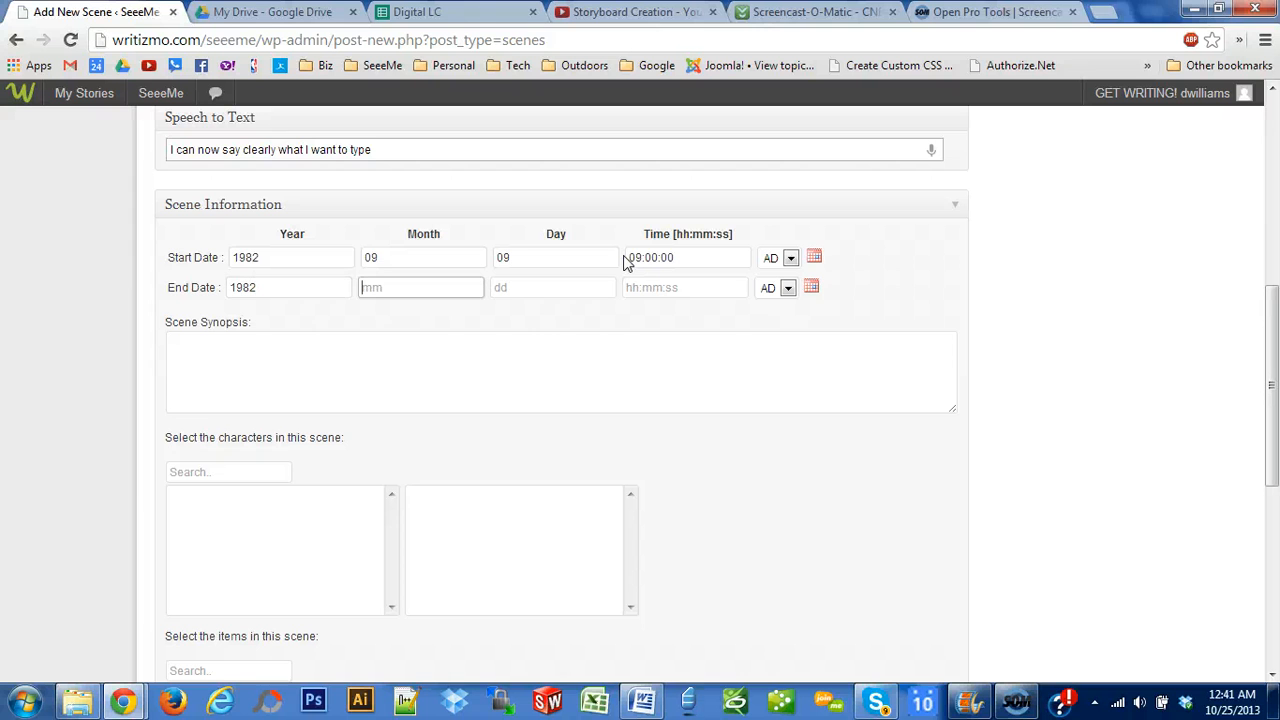
pyautogui.write('09')
pyautogui.press('Tab')
pyautogui.write('09')
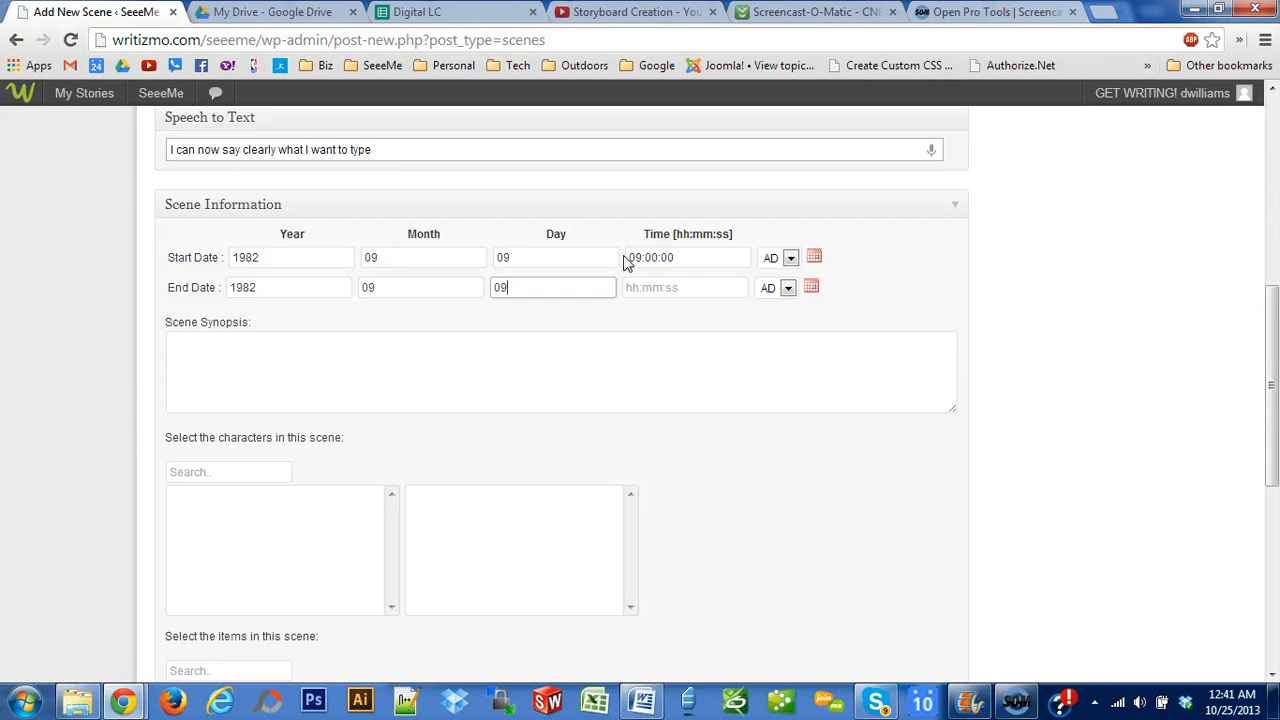
pyautogui.press('Tab')
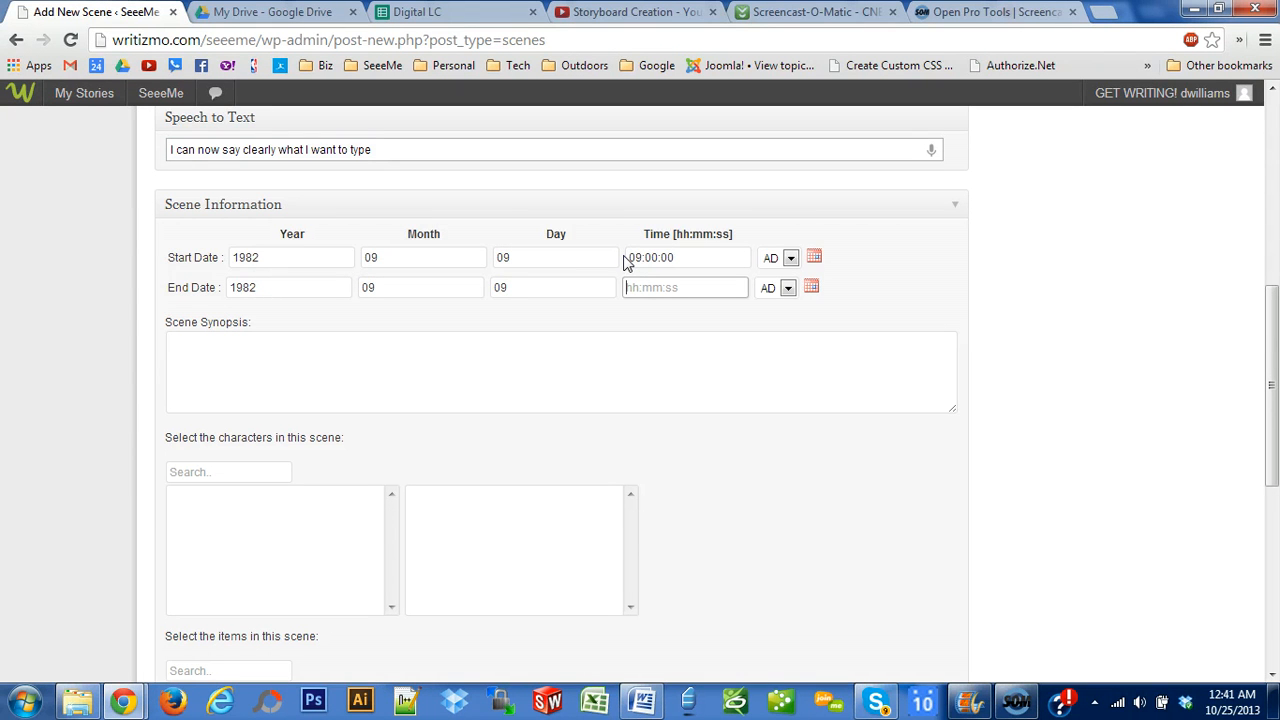
pyautogui.write('14:00:00')
pyautogui.click(797, 292)
pyautogui.click(789, 289)
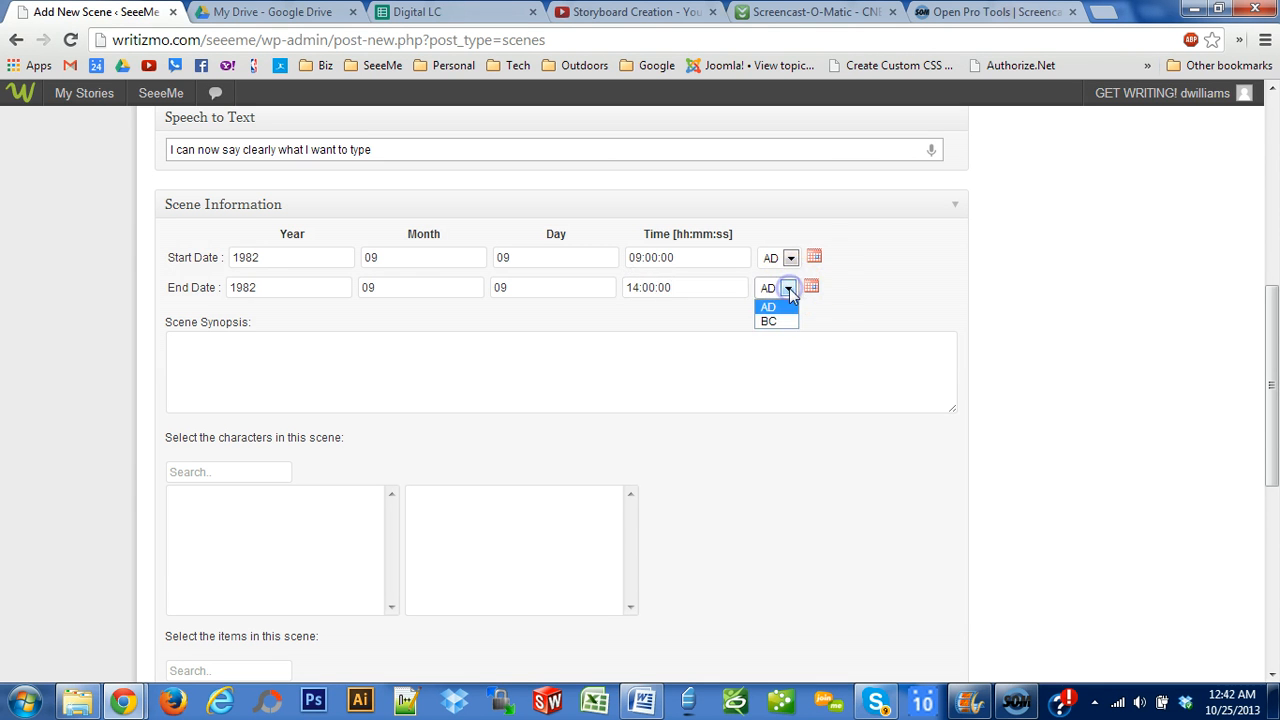
pyautogui.click(789, 289)
# Step: Enter the scene synopsis "This is the one day that goldilocks tries to run away from the bears."
pyautogui.moveTo(1273, 322); pyautogui.dragTo(1268, 361)
pyautogui.click(532, 253)
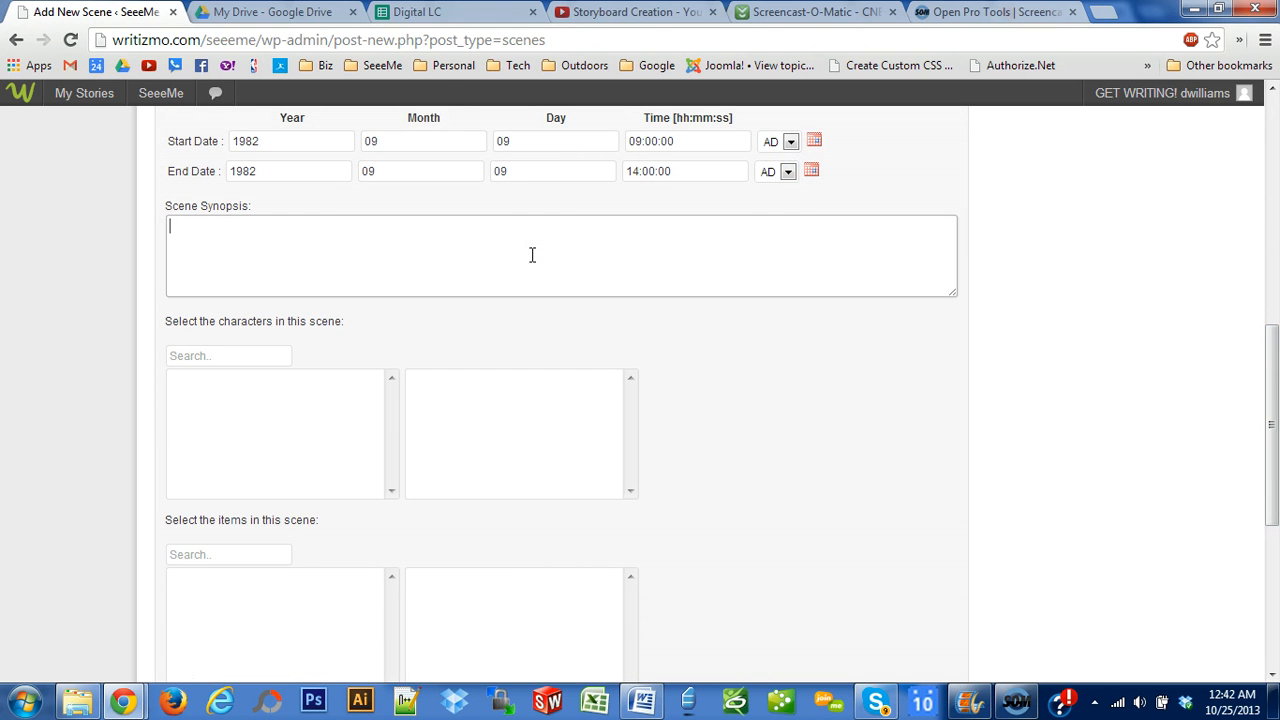
pyautogui.write('This is the one day that gol')
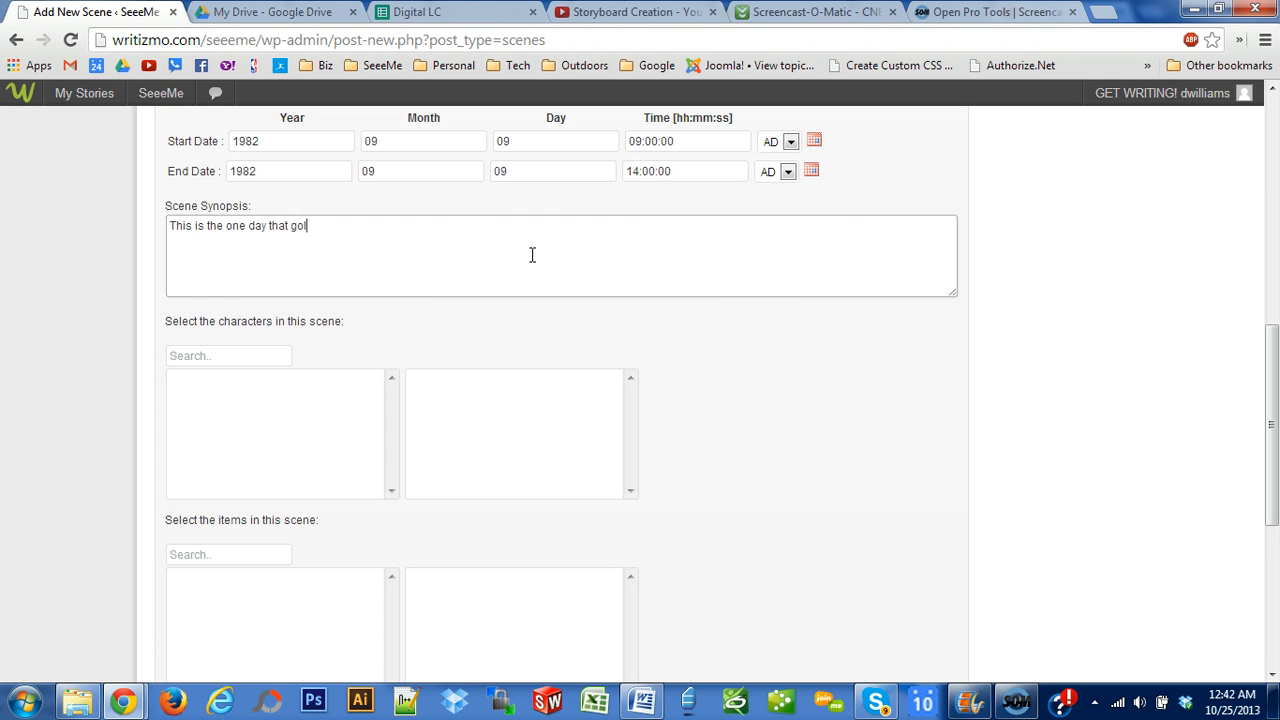
pyautogui.write('dilocks tries to run away from t')
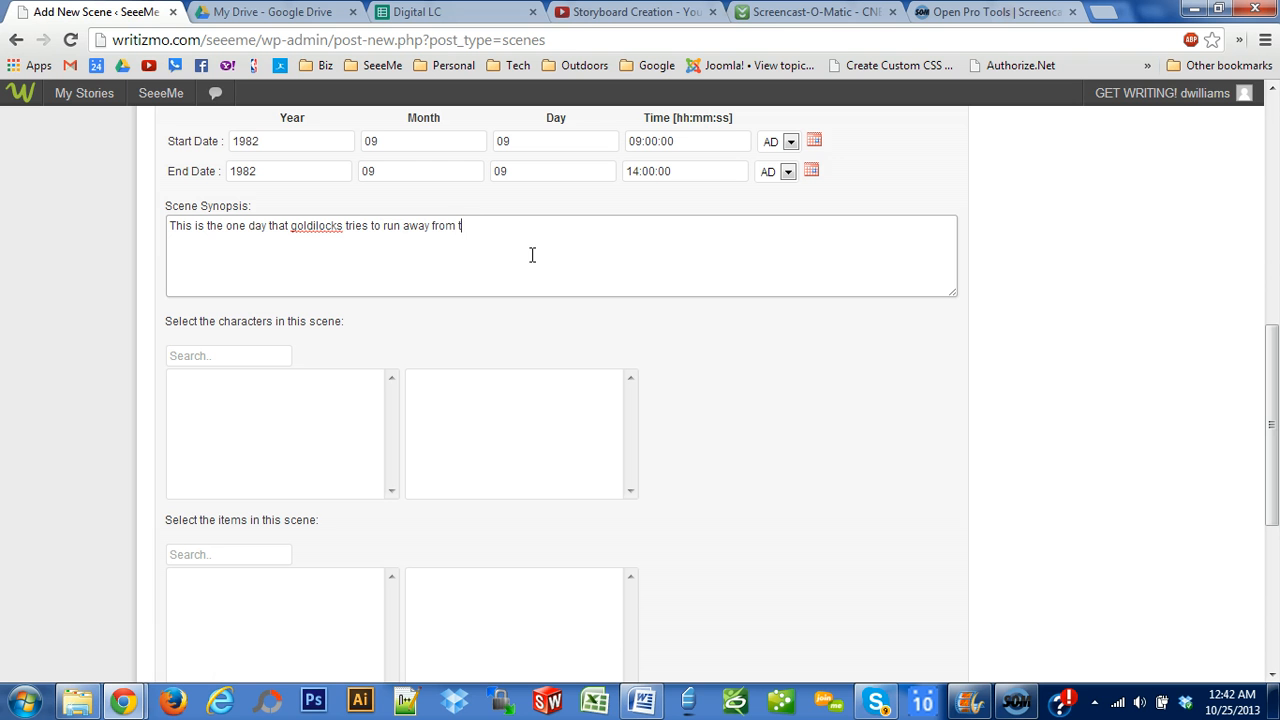
pyautogui.write('he bears.')
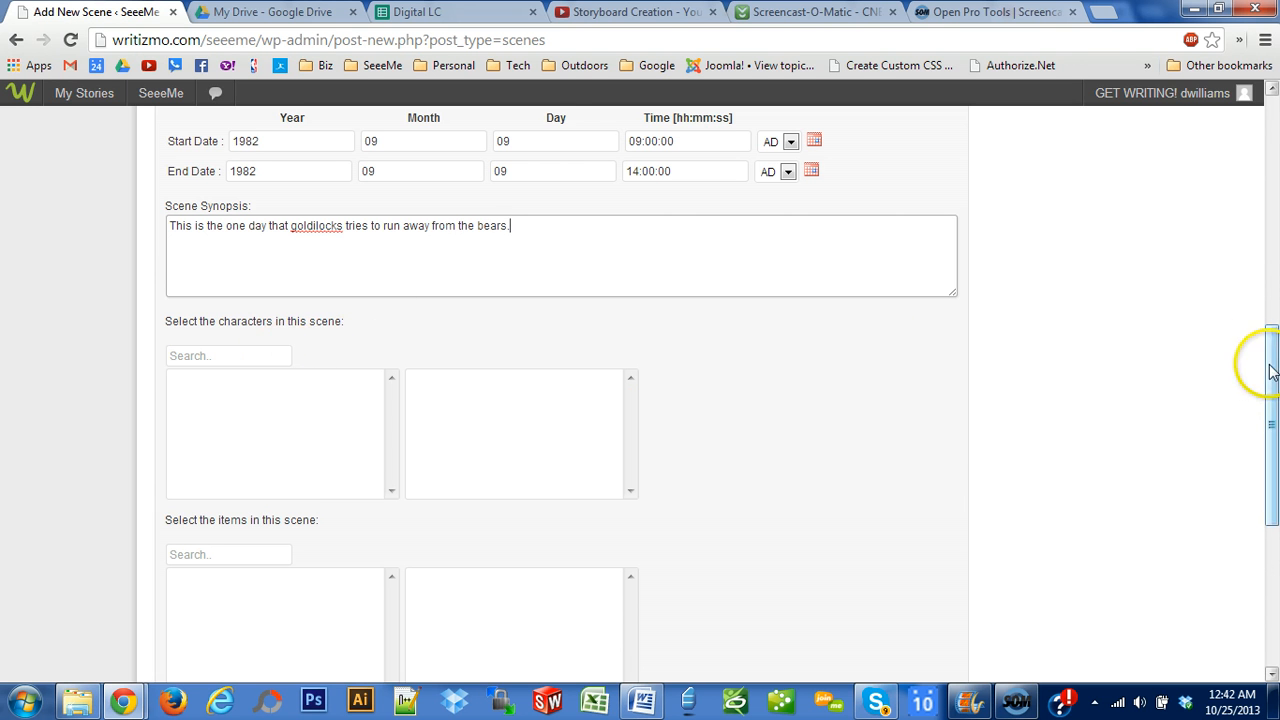
# Step: Add a new story setting named Forest to the scene, without a parent category
pyautogui.moveTo(1271, 371); pyautogui.dragTo(1271, 406)
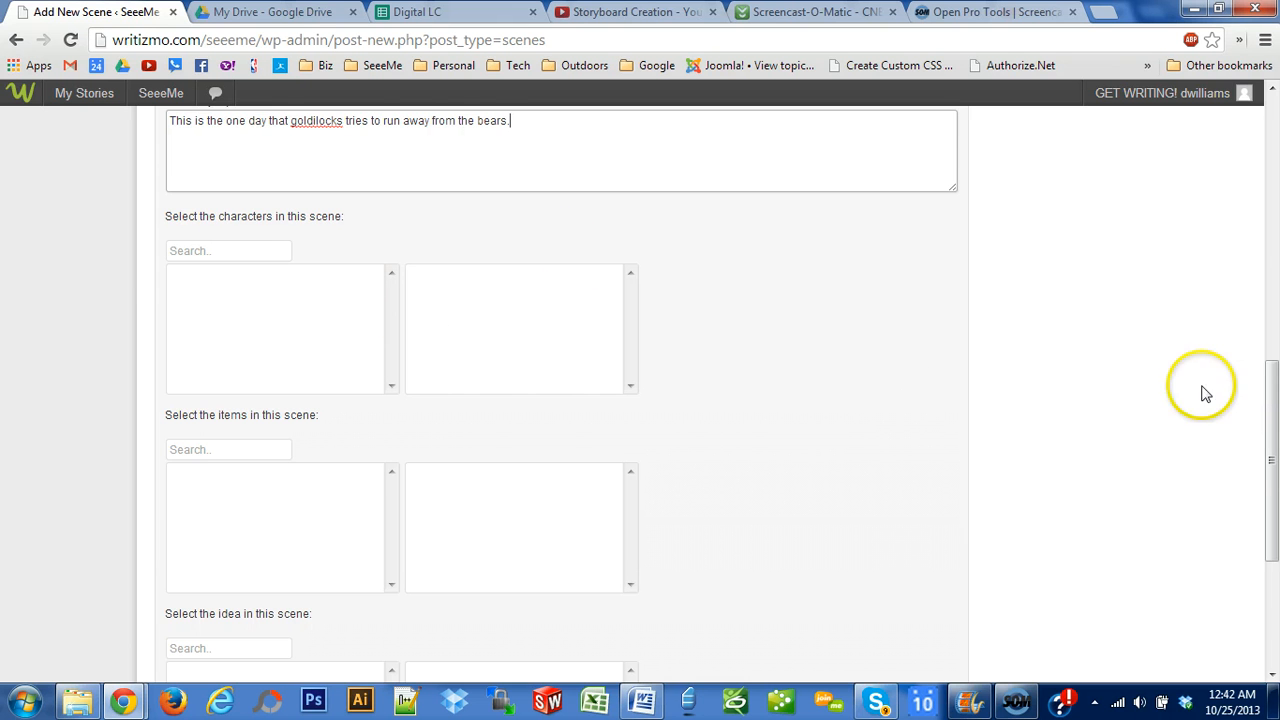
pyautogui.moveTo(1272, 390); pyautogui.dragTo(1274, 155)
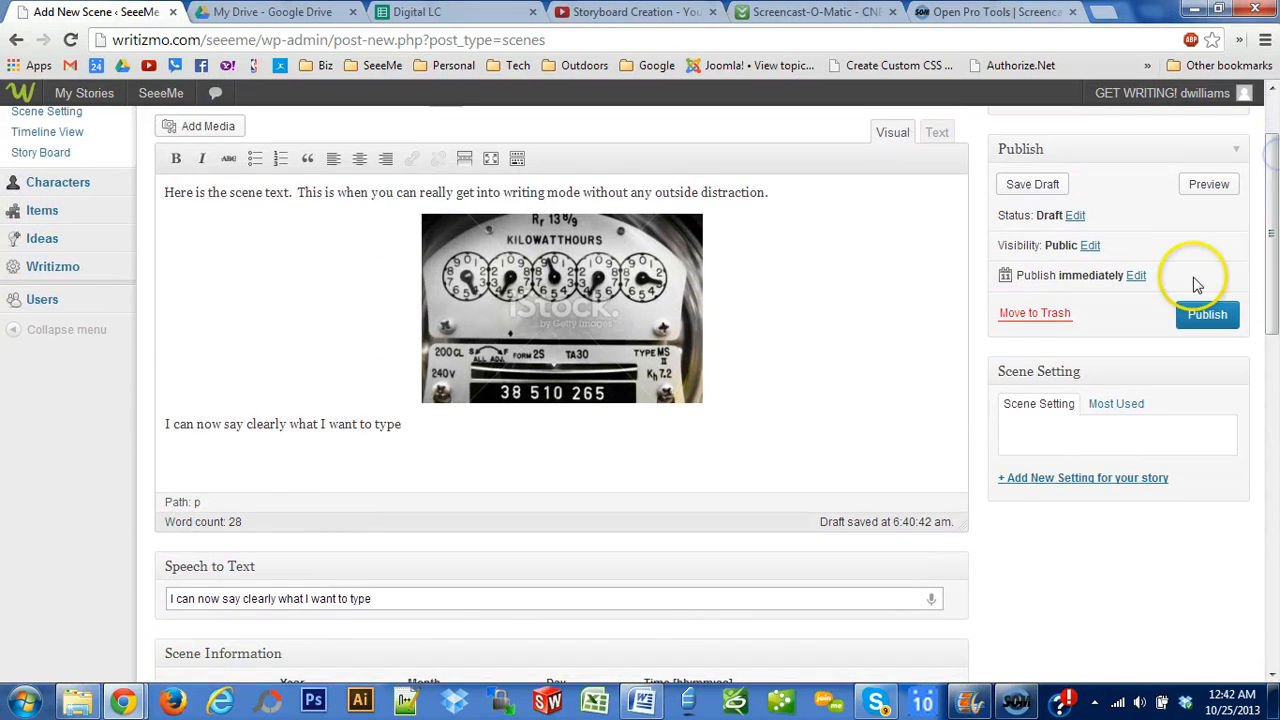
pyautogui.click(1073, 480)
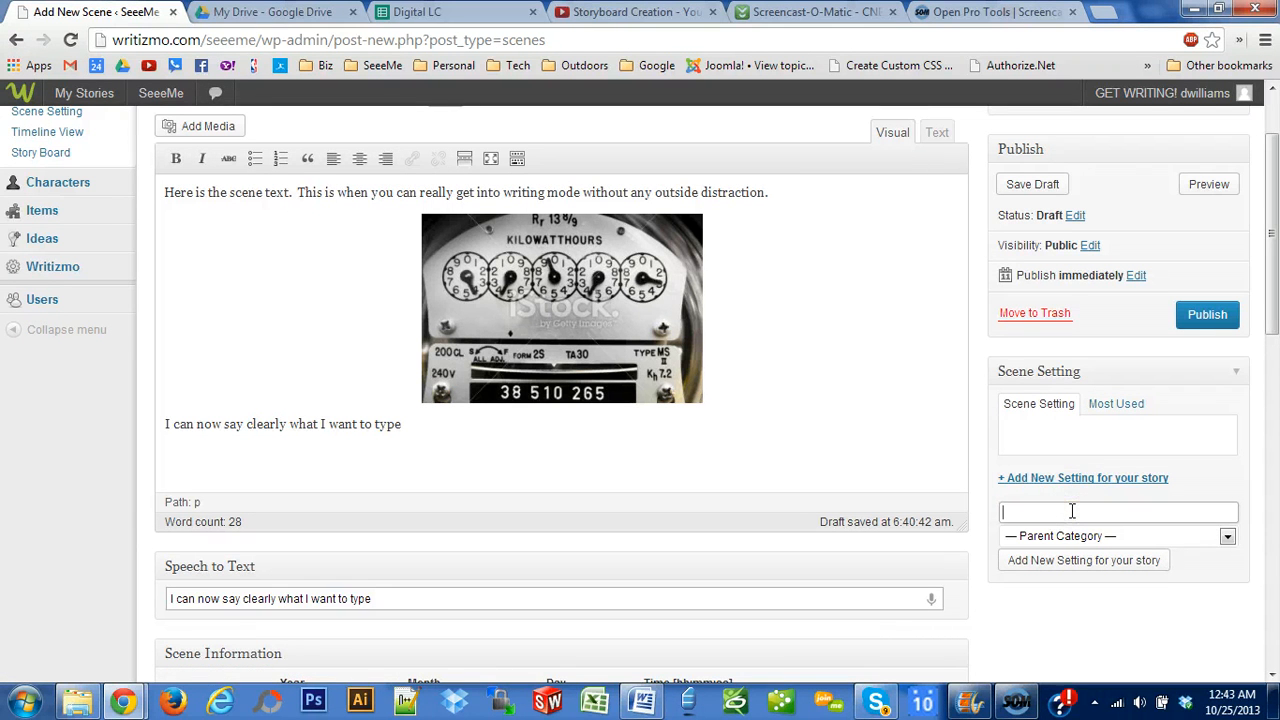
pyautogui.write('Wareho')
pyautogui.press('BackSpace')
pyautogui.press('BackSpace')
pyautogui.press('BackSpace')
pyautogui.press('BackSpace')
pyautogui.press('BackSpace')
pyautogui.press('BackSpace')
pyautogui.write('Forest')
pyautogui.click(1055, 566)
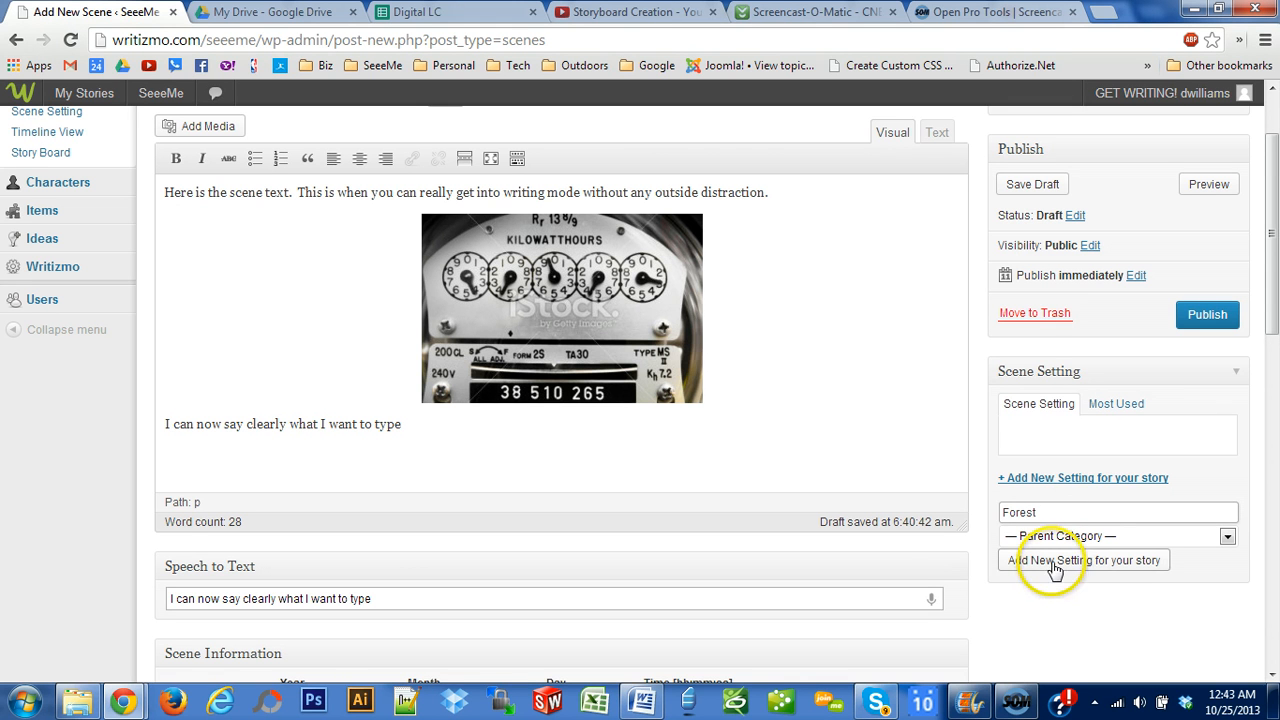
# Step: Publish the scene and go back to the scene editor
pyautogui.click(1209, 316)
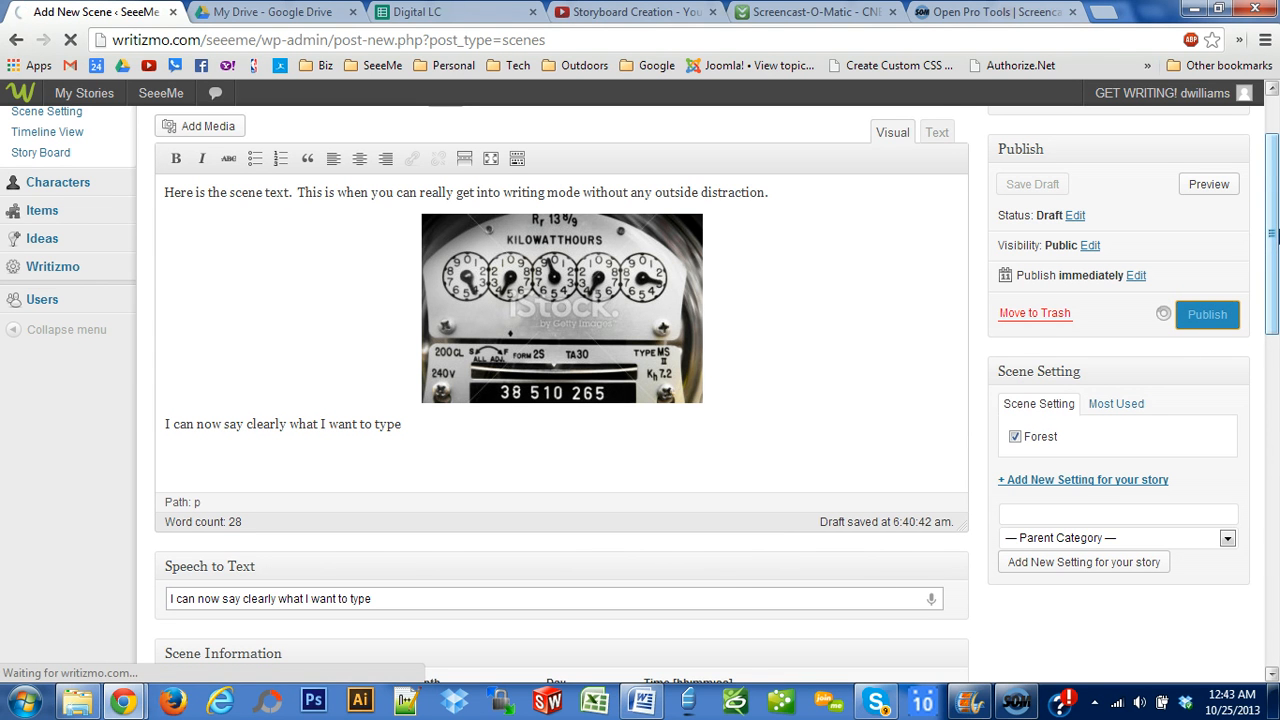
pyautogui.moveTo(1272, 235); pyautogui.dragTo(1272, 196)
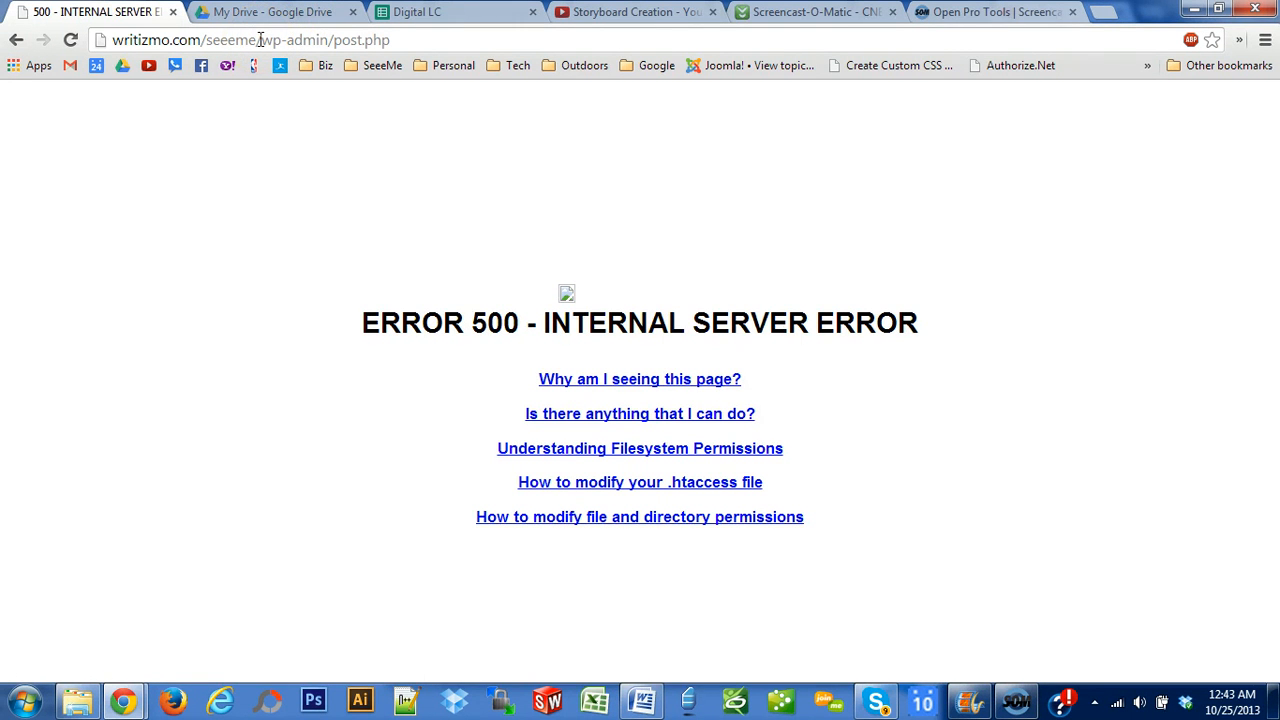
pyautogui.click(16, 42)
pyautogui.click(499, 252)
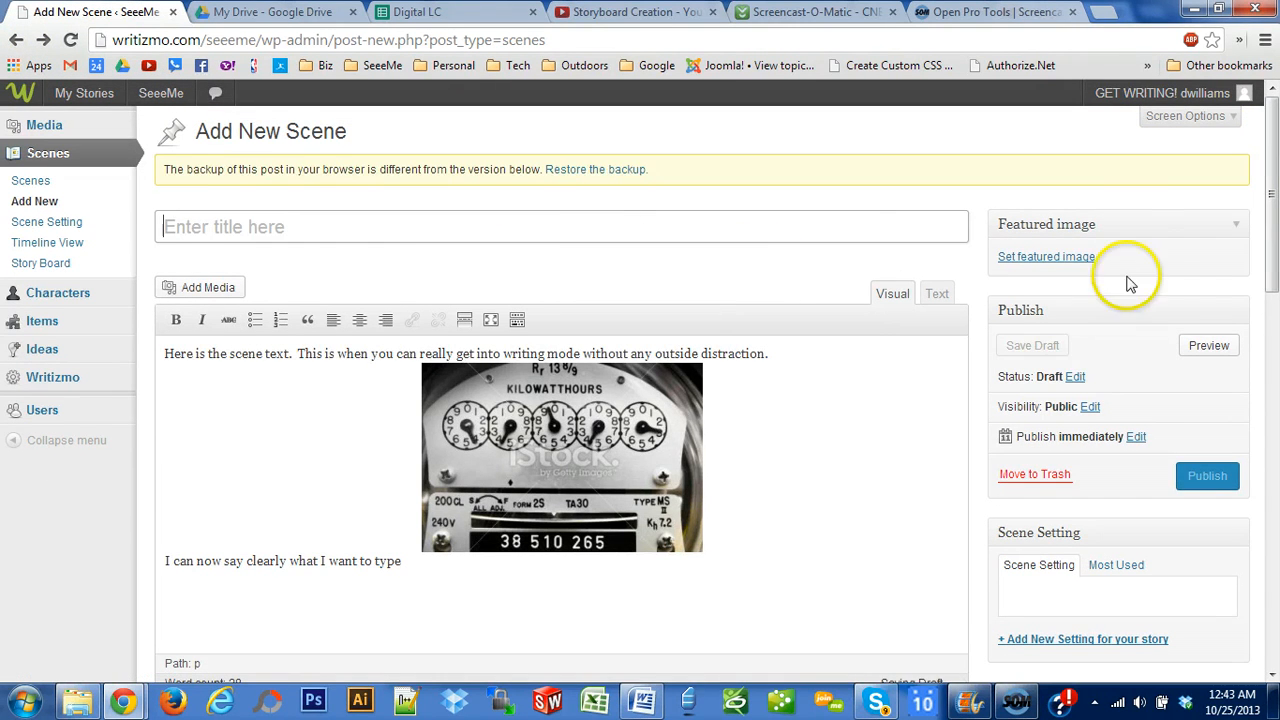
# Step: Check the Story Board in a separate browser tab for the new scene, close it and return to the scene editor
pyautogui.moveTo(1275, 235)
pyautogui.mouseDown()
pyautogui.moveTo(1262, 437)
pyautogui.moveTo(1272, 240)
pyautogui.mouseUp()
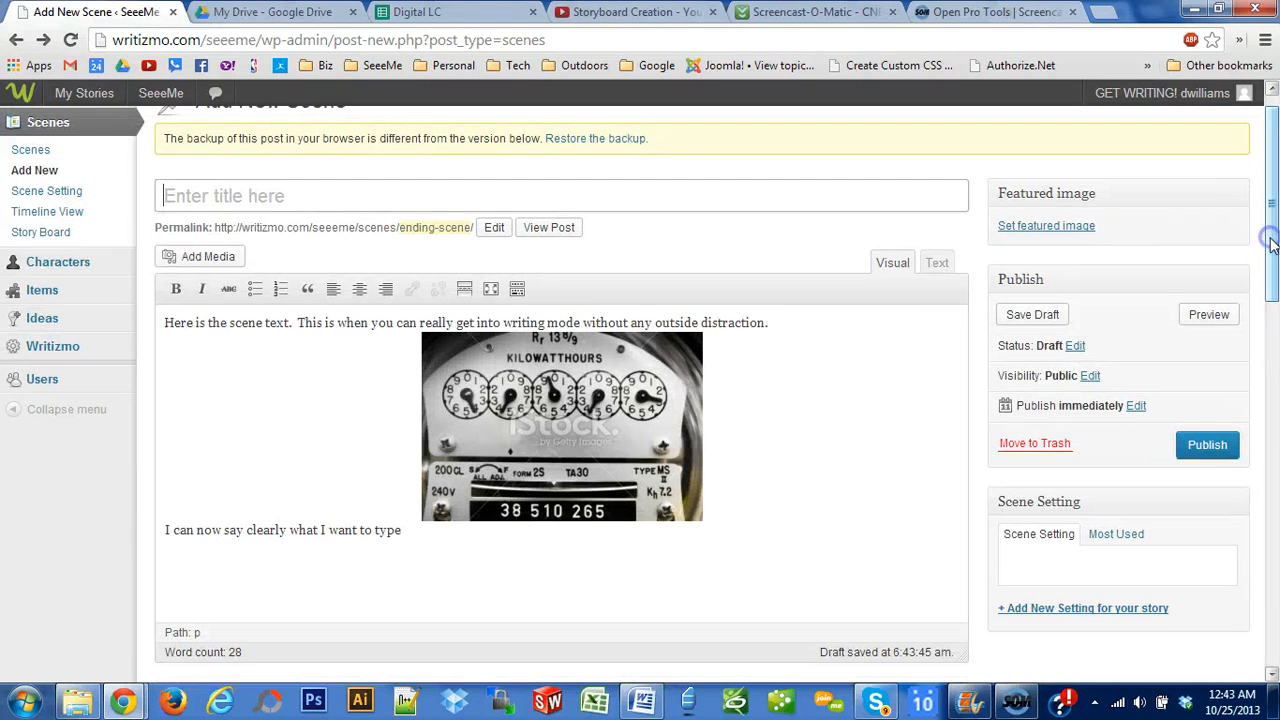
pyautogui.rightClick(52, 233)
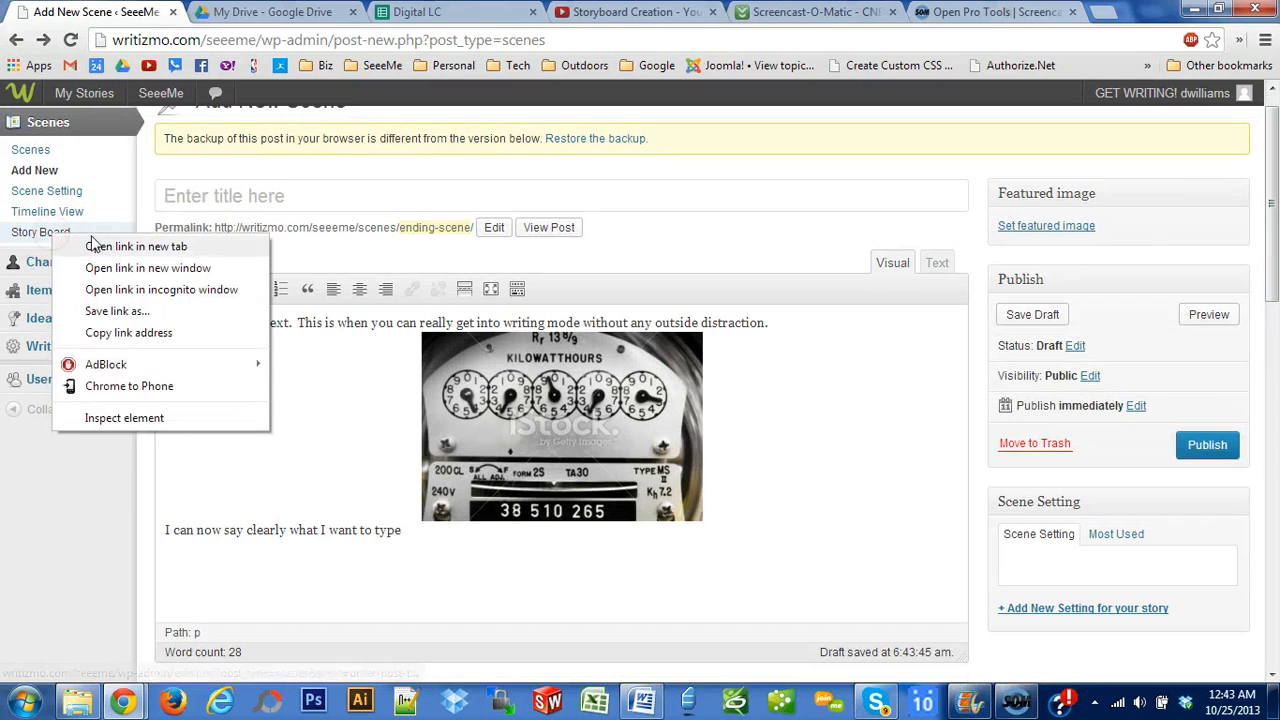
pyautogui.click(90, 245)
pyautogui.hotkey('ctrl', 'Tab')
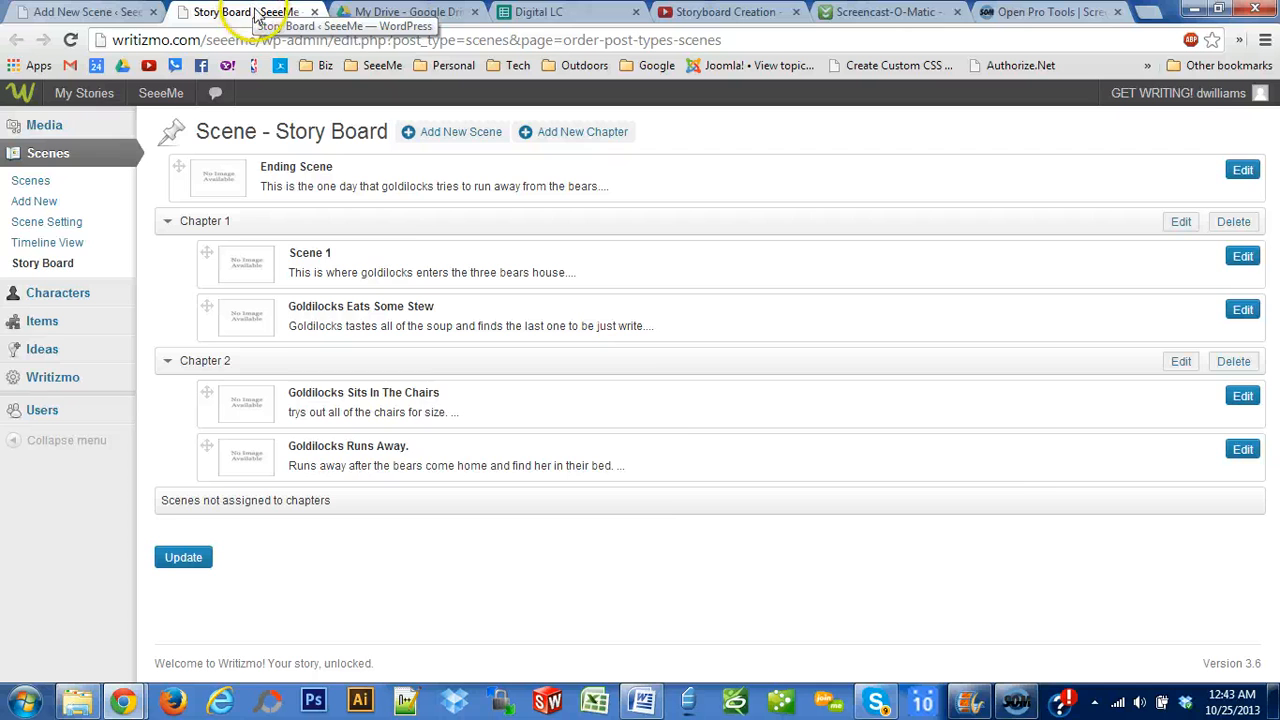
pyautogui.click(314, 12)
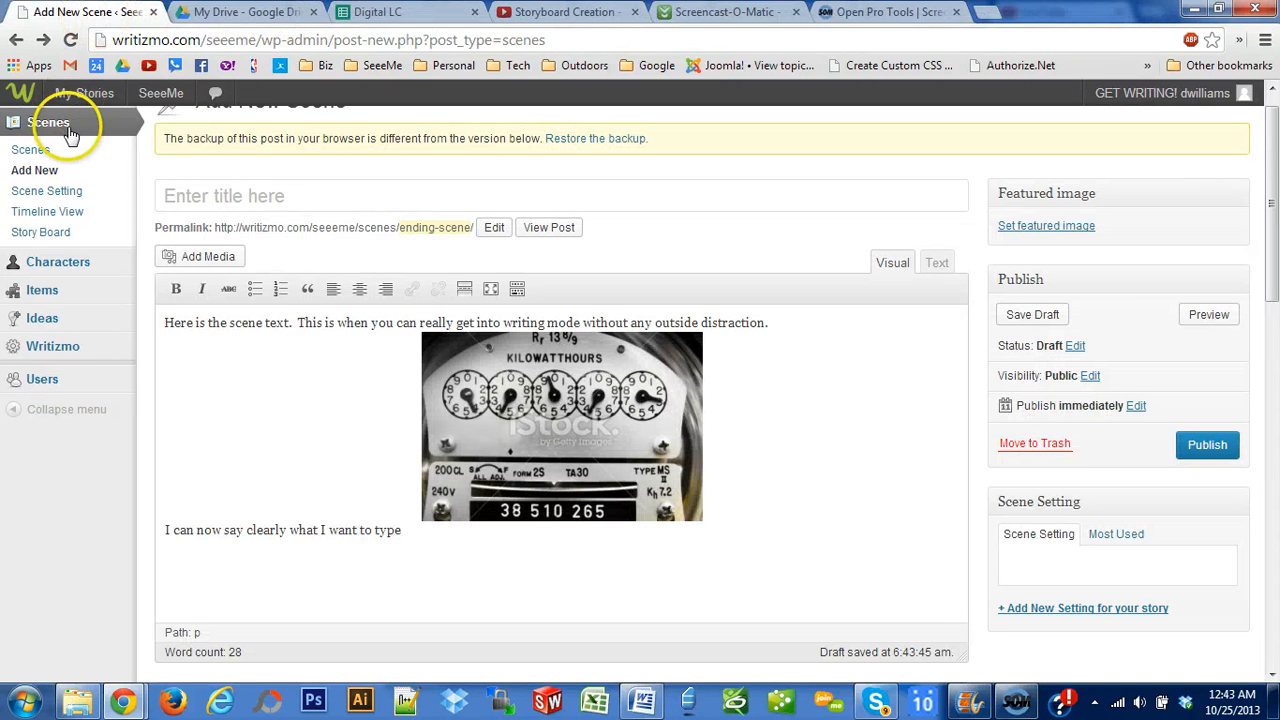
pyautogui.moveTo(1272, 205); pyautogui.dragTo(1273, 235)
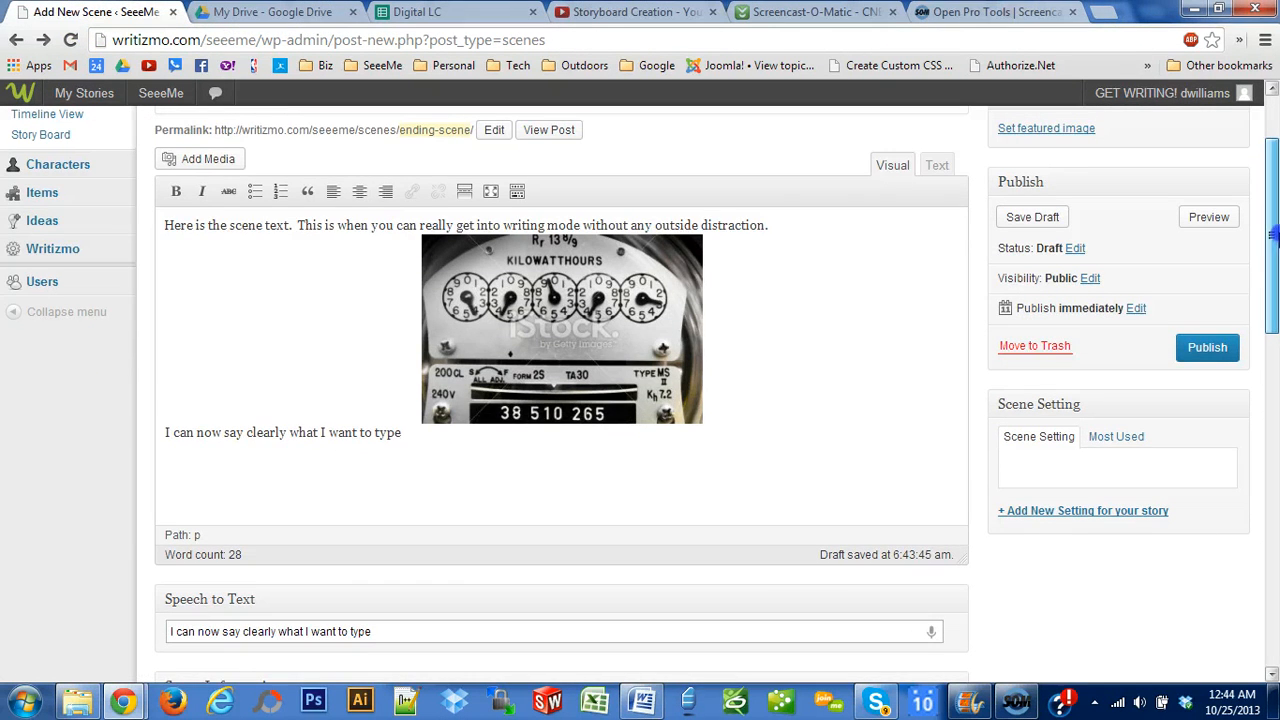
# Step: Open the Story Board in a new browser tab and move Ending Scene to the end of Chapter 2, below Goldilocks Runs Away
pyautogui.moveTo(14, 97)
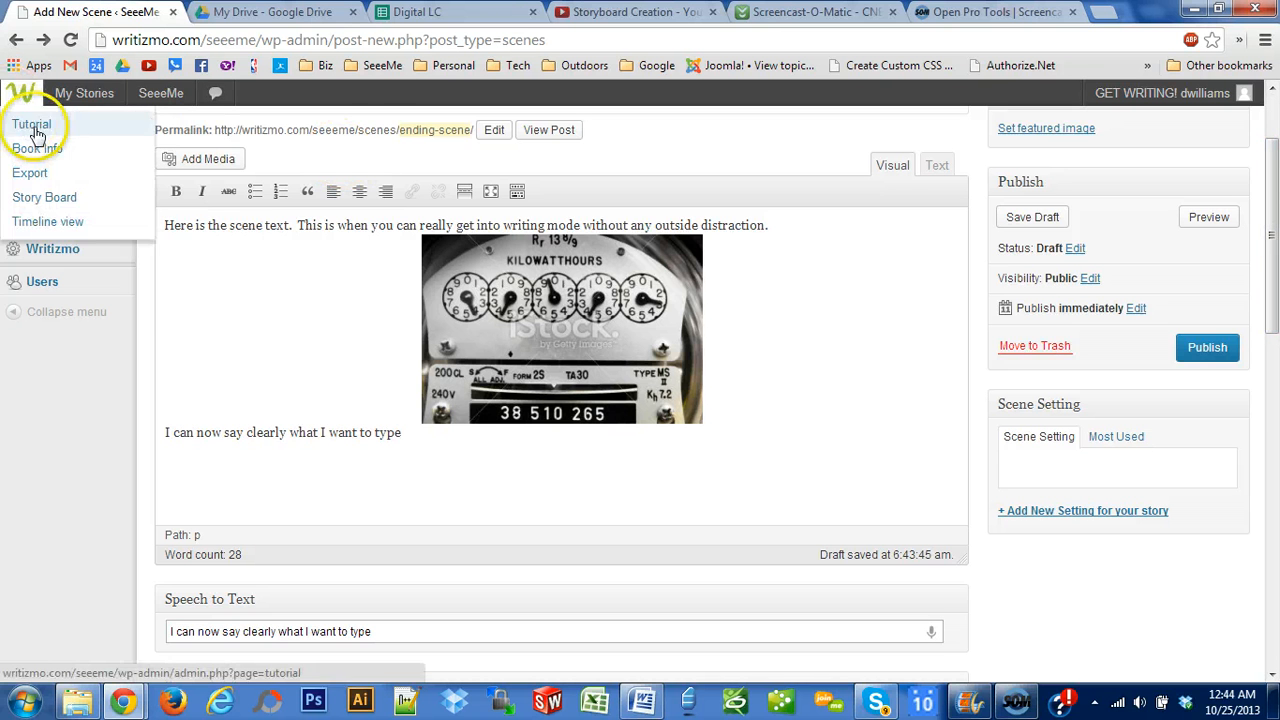
pyautogui.rightClick(40, 134)
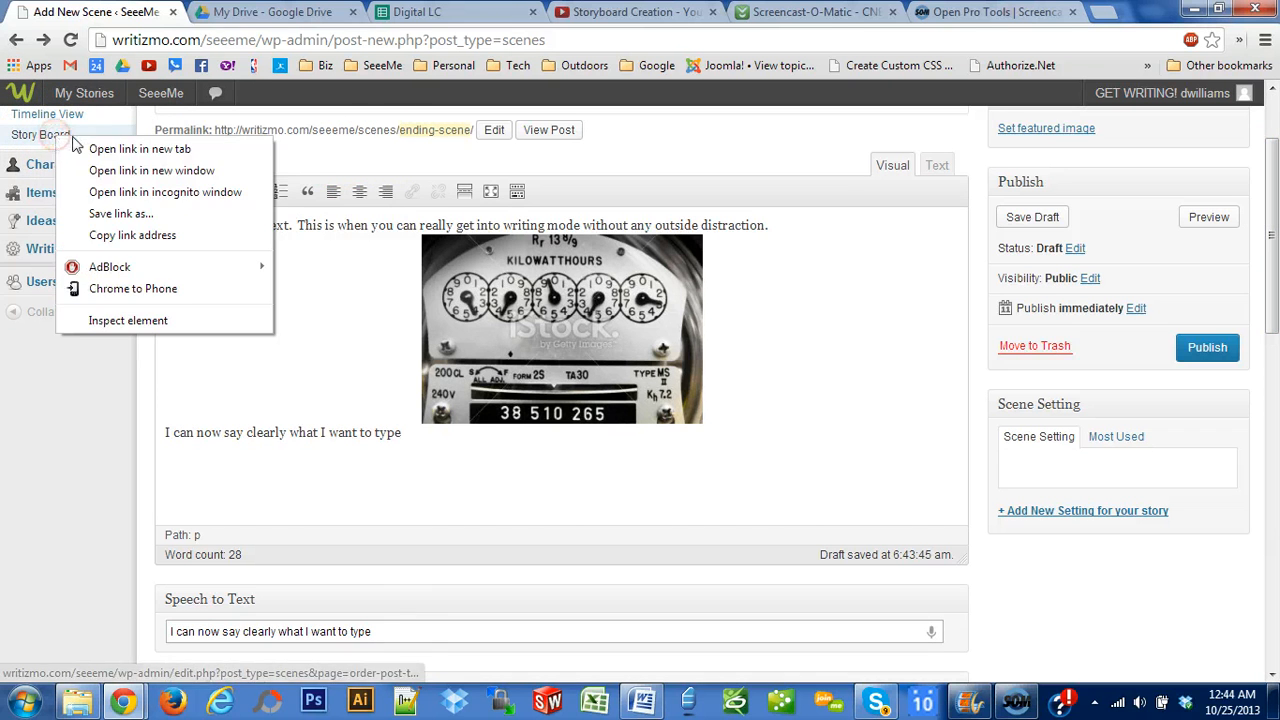
pyautogui.click(90, 155)
pyautogui.click(214, 12)
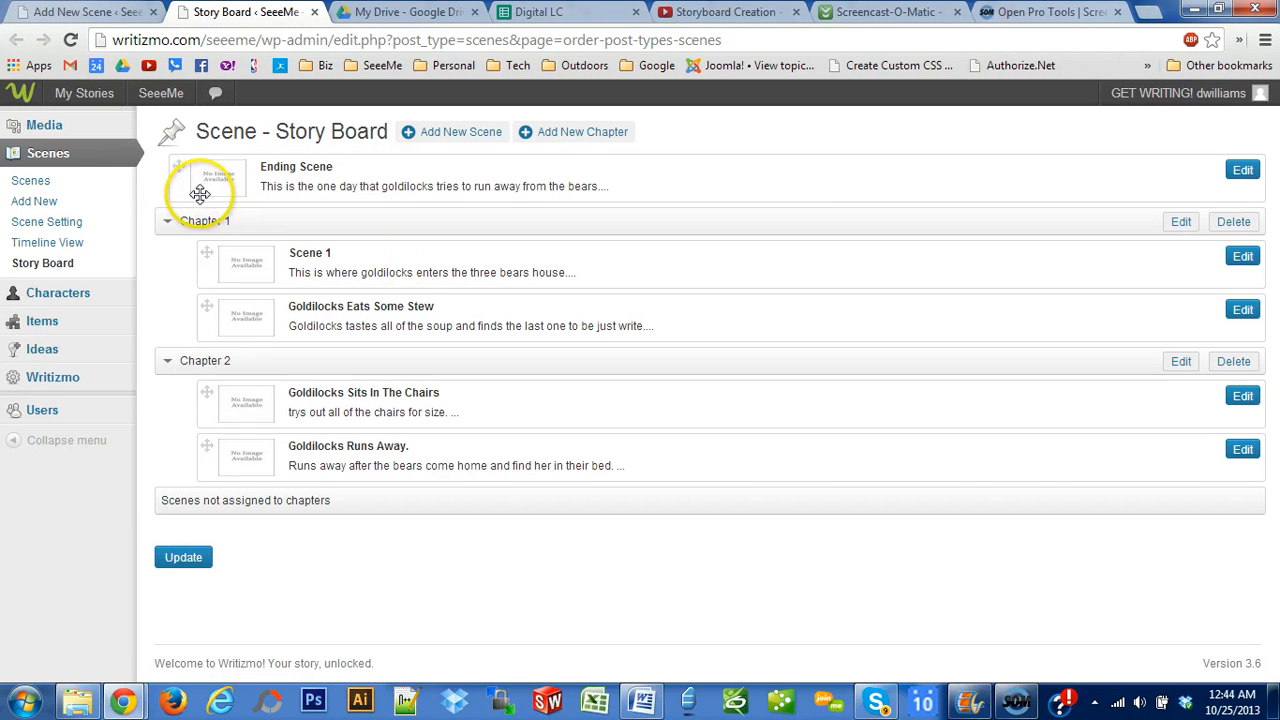
pyautogui.moveTo(183, 166); pyautogui.dragTo(183, 166)
pyautogui.moveTo(195, 240); pyautogui.dragTo(220, 449)
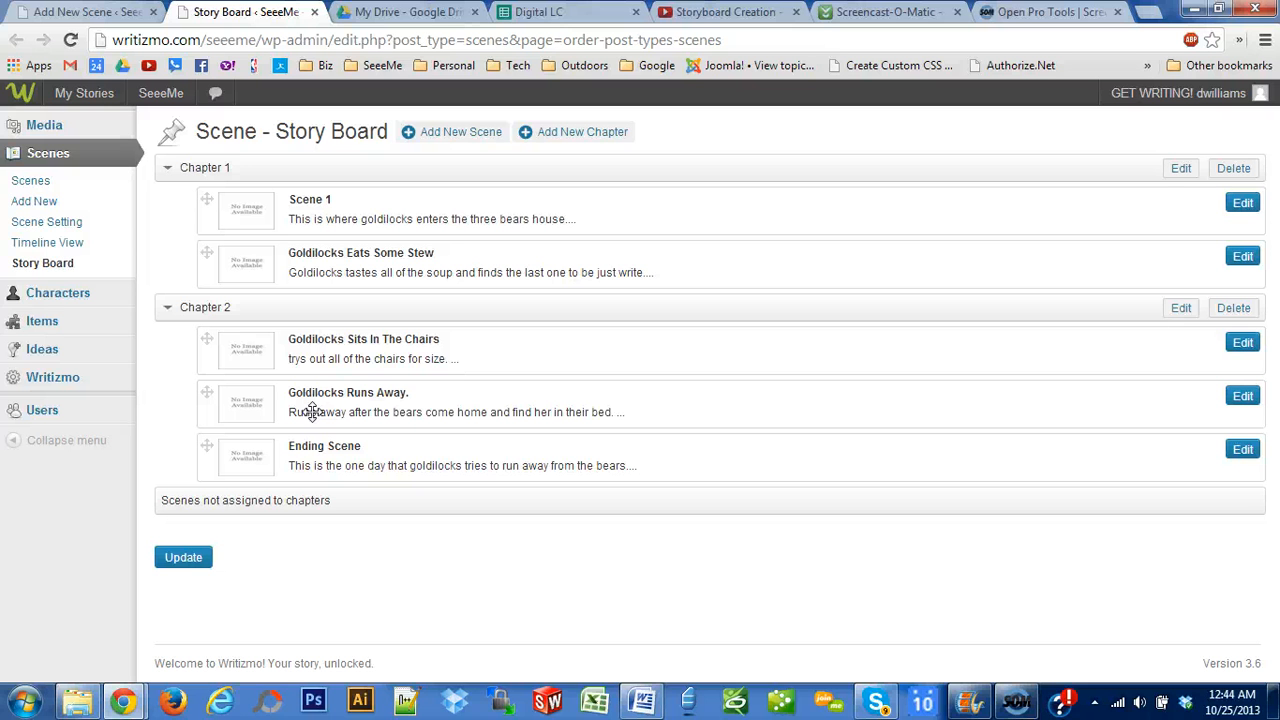
# Step: Select all five scenes in the scenes list, from Ending Scene to Scene 1, and preview them together
pyautogui.click(44, 181)
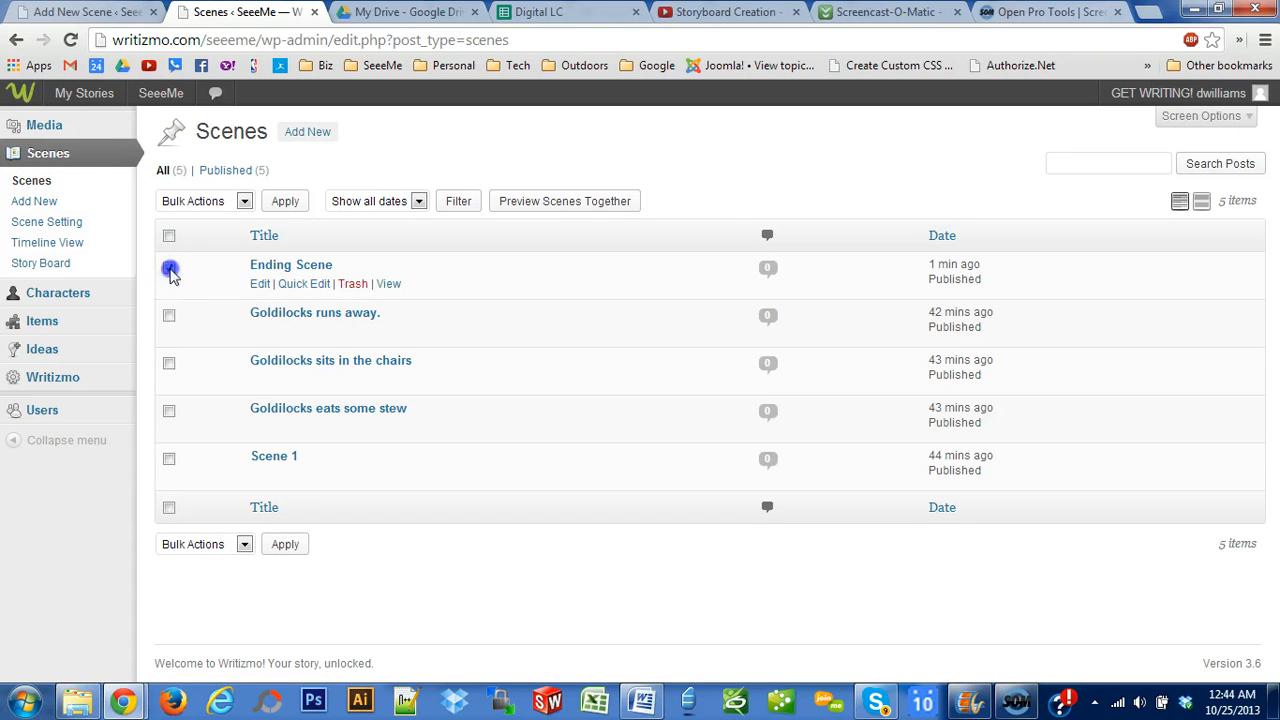
pyautogui.click(169, 268)
pyautogui.click(169, 363)
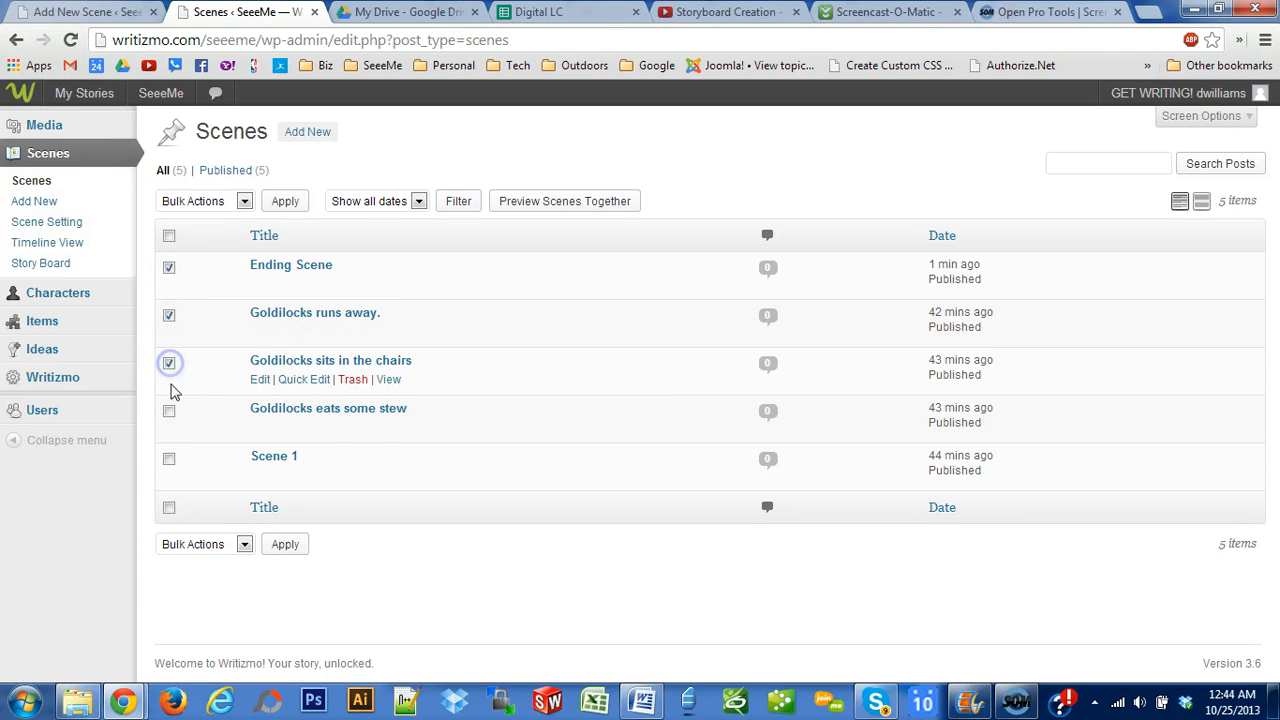
pyautogui.click(169, 411)
pyautogui.click(170, 459)
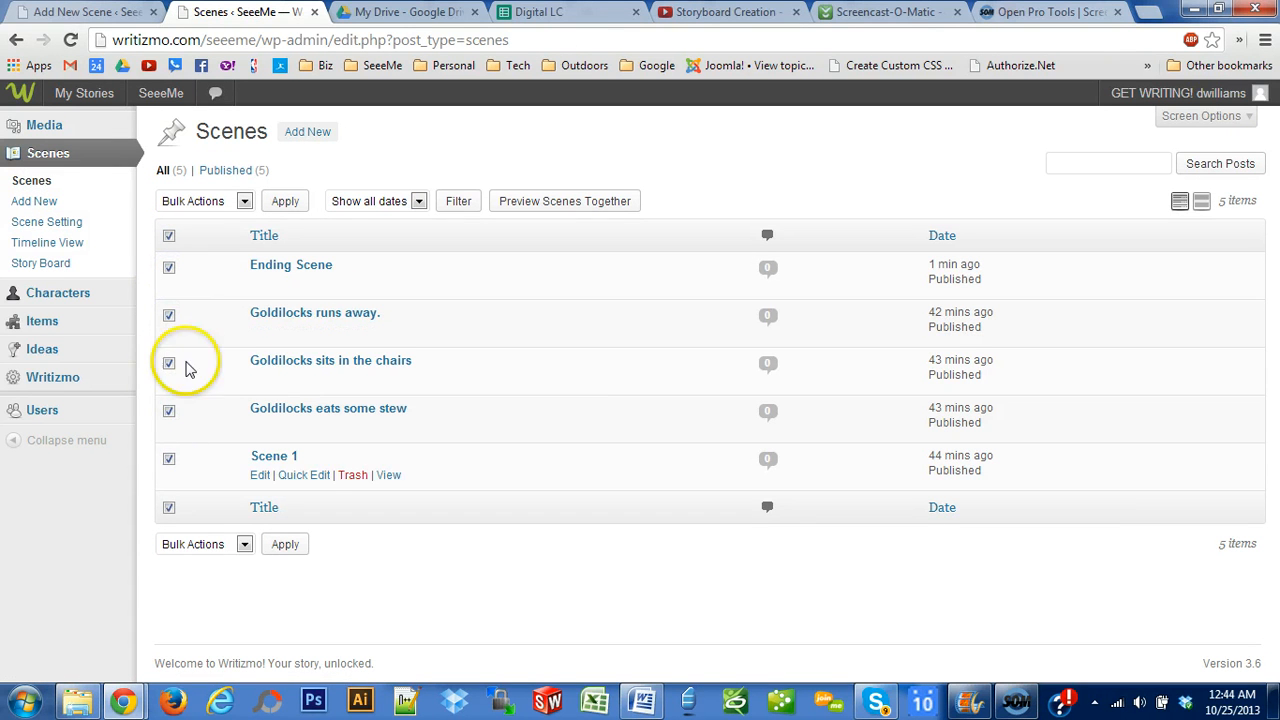
pyautogui.click(215, 202)
pyautogui.click(220, 213)
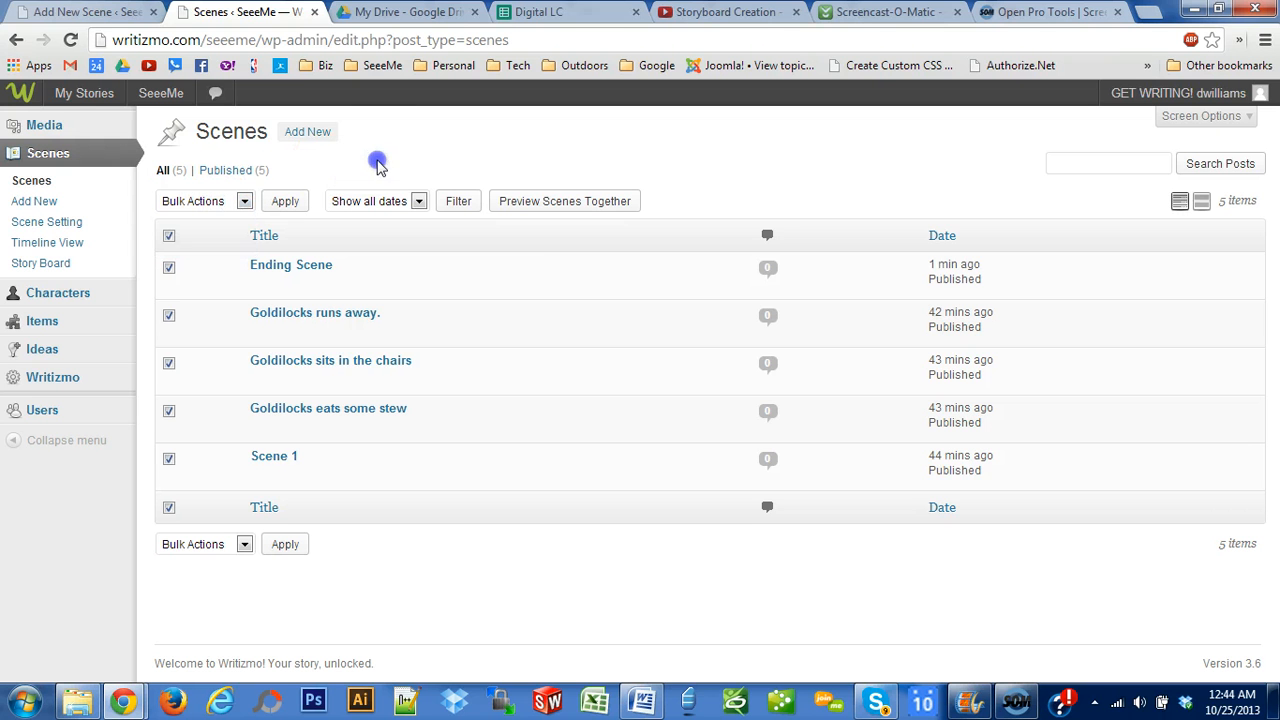
pyautogui.click(545, 208)
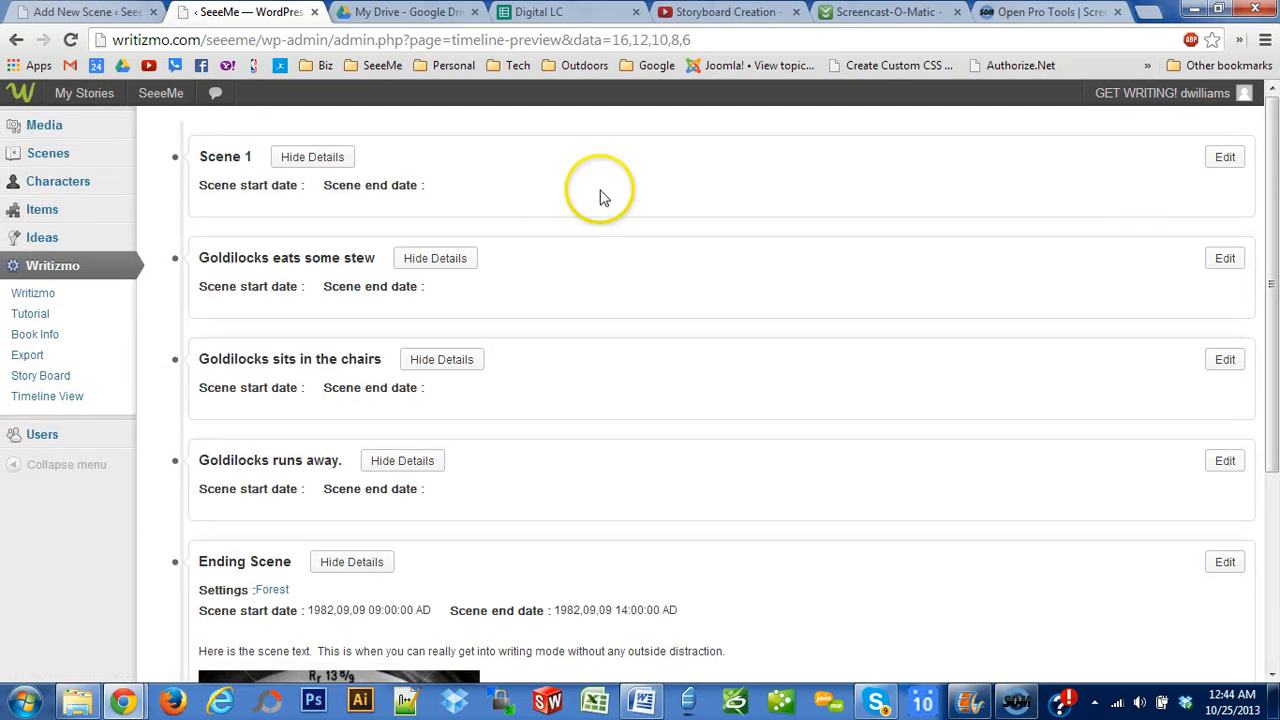
# Step: Add the text "Goldilocks leaves the house and has the bears on hot pursuit." to the scene "Goldilocks runs away." within the preview and save it
pyautogui.moveTo(1273, 175); pyautogui.dragTo(1273, 390)
pyautogui.moveTo(1270, 455); pyautogui.dragTo(1270, 300)
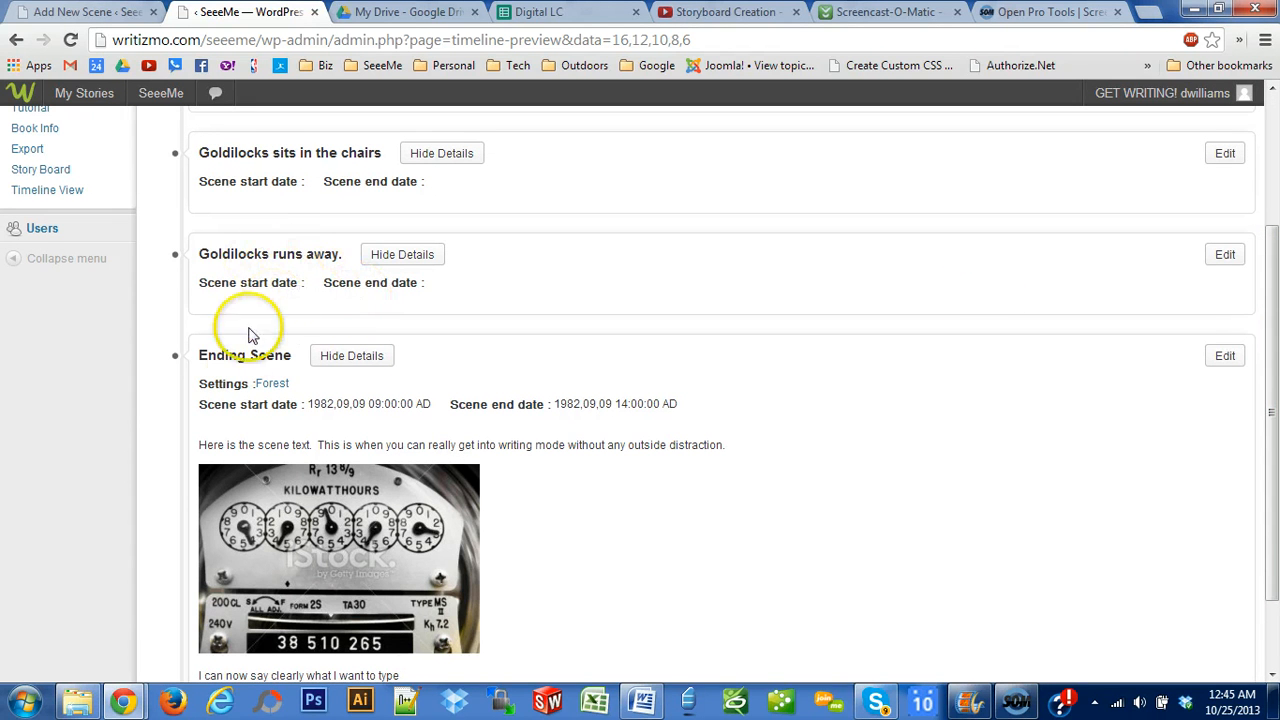
pyautogui.click(1226, 257)
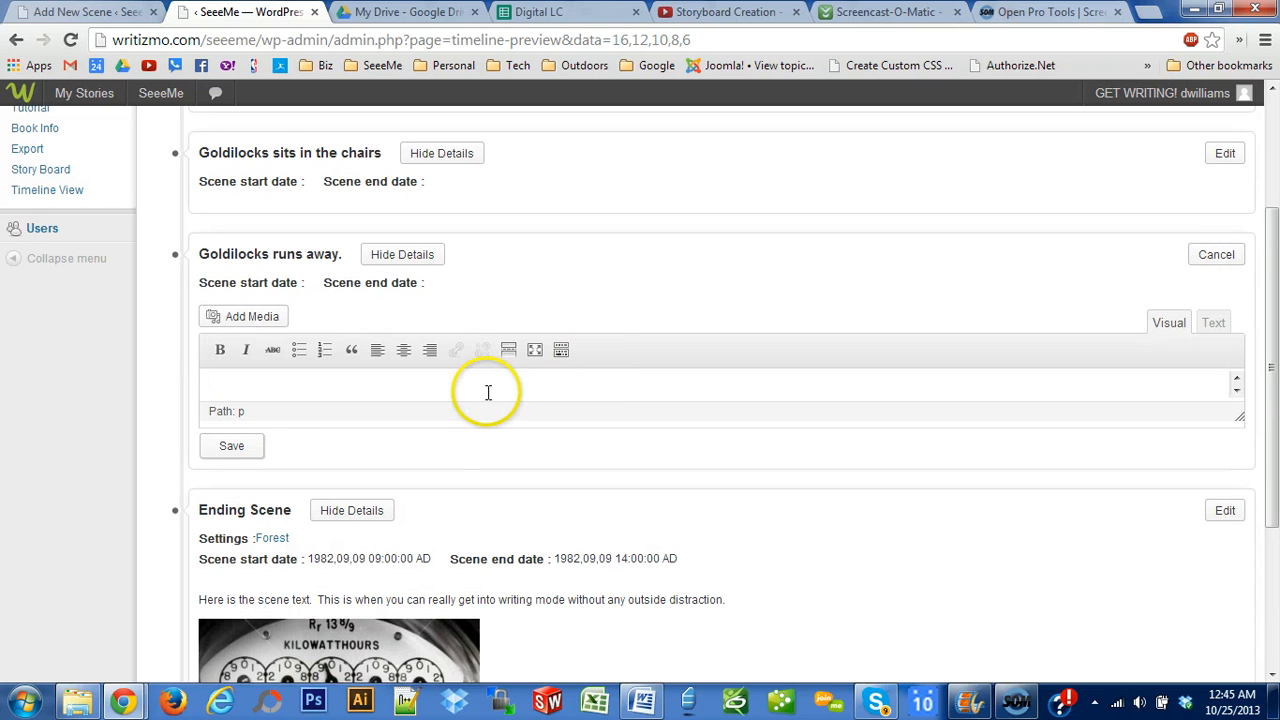
pyautogui.click(486, 391)
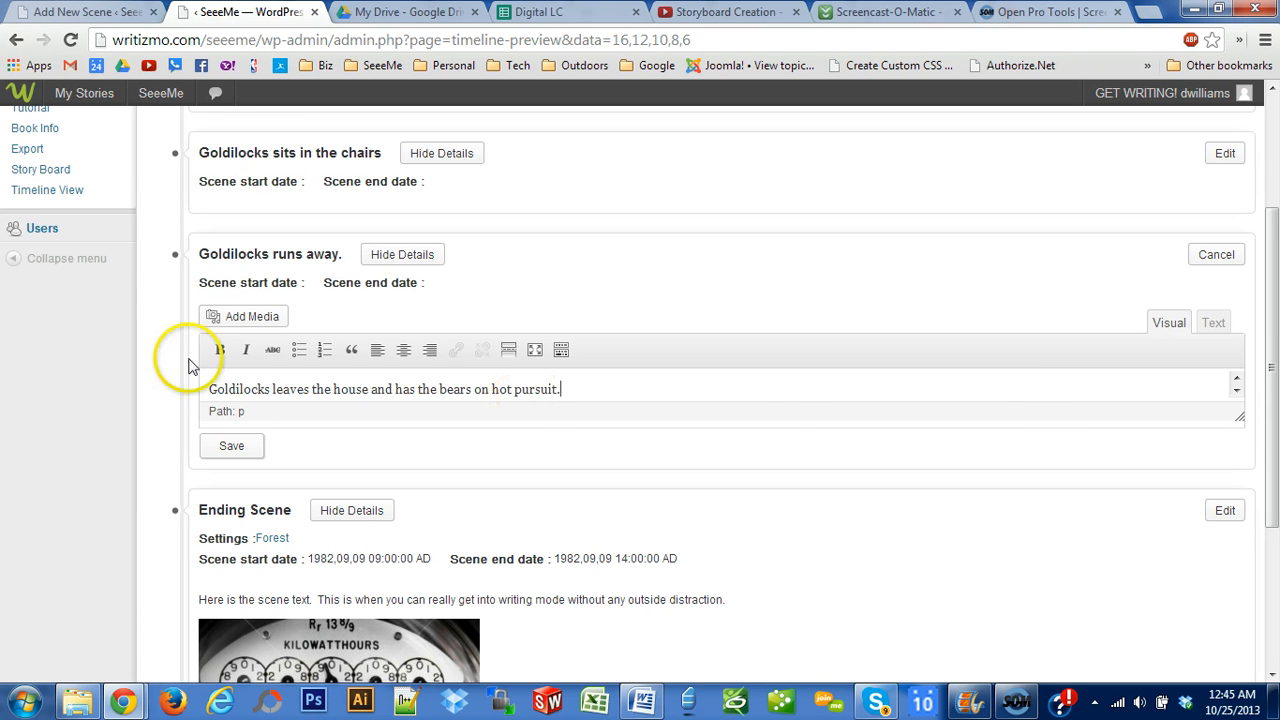
pyautogui.click(240, 446)
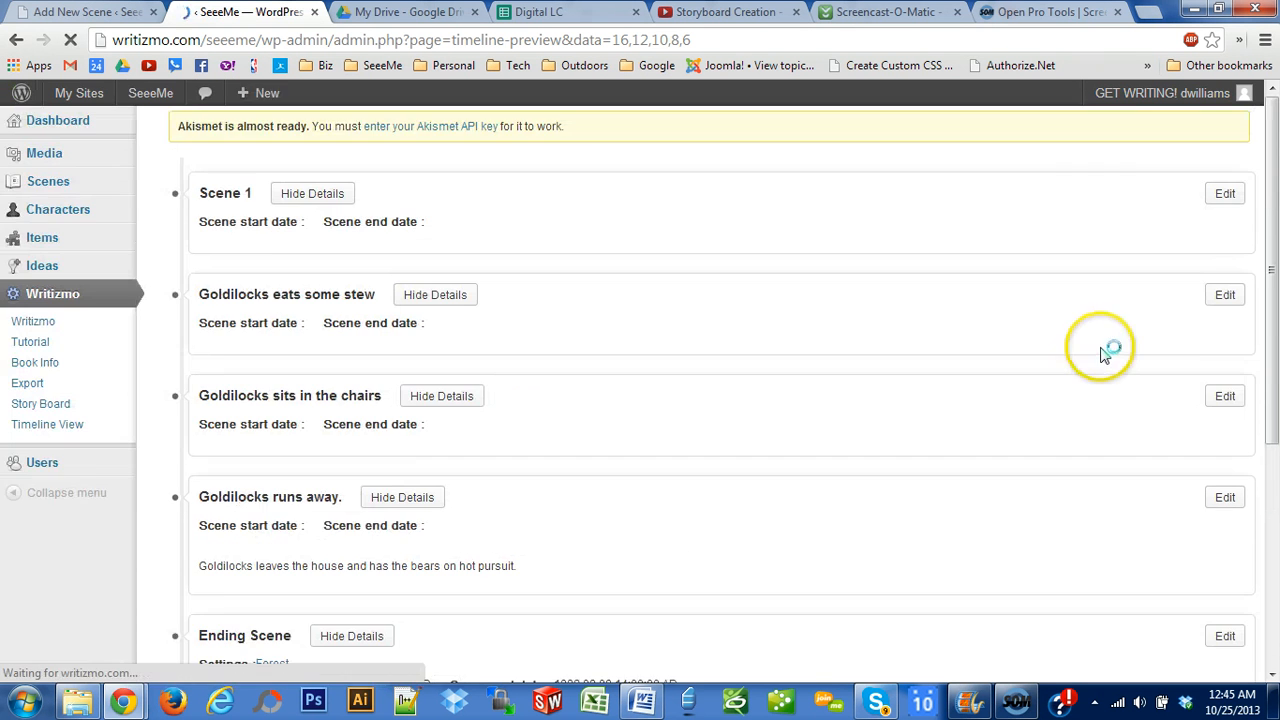
# Step: Hide the details of Ending Scene and "Goldilocks runs away." and read through the scene texts in the combined preview
pyautogui.moveTo(1275, 283); pyautogui.dragTo(1275, 455)
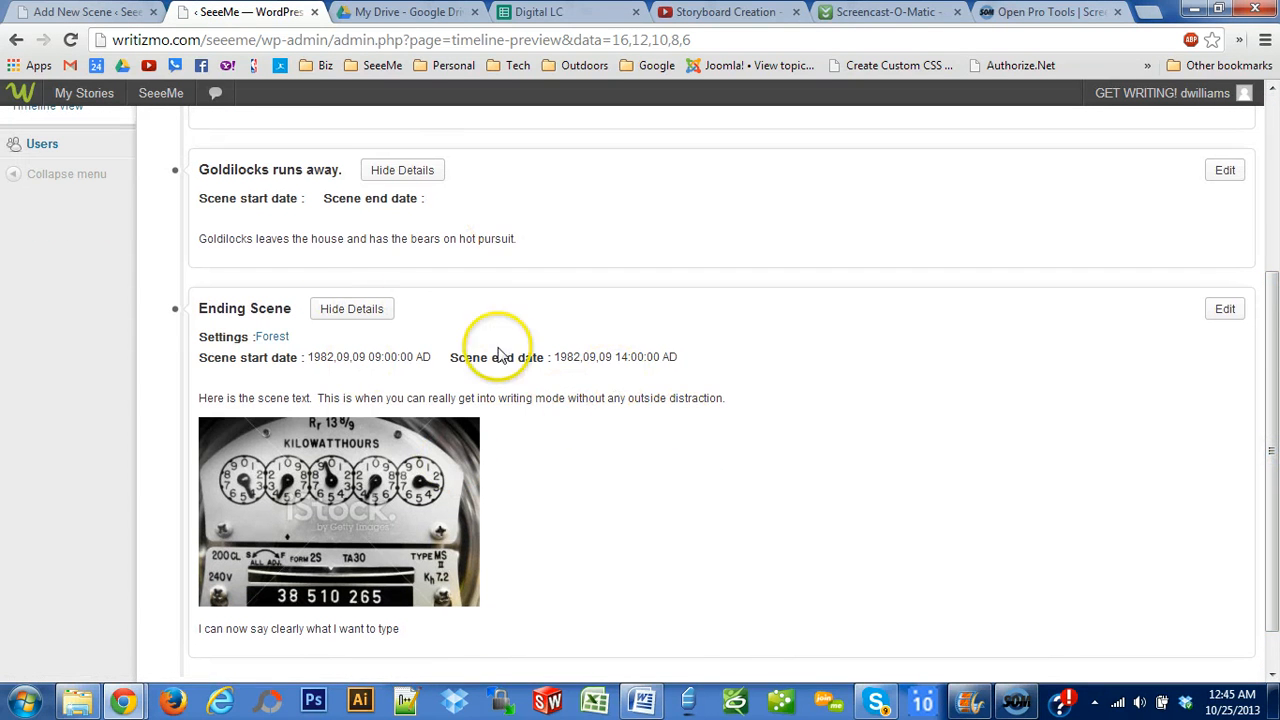
pyautogui.click(362, 312)
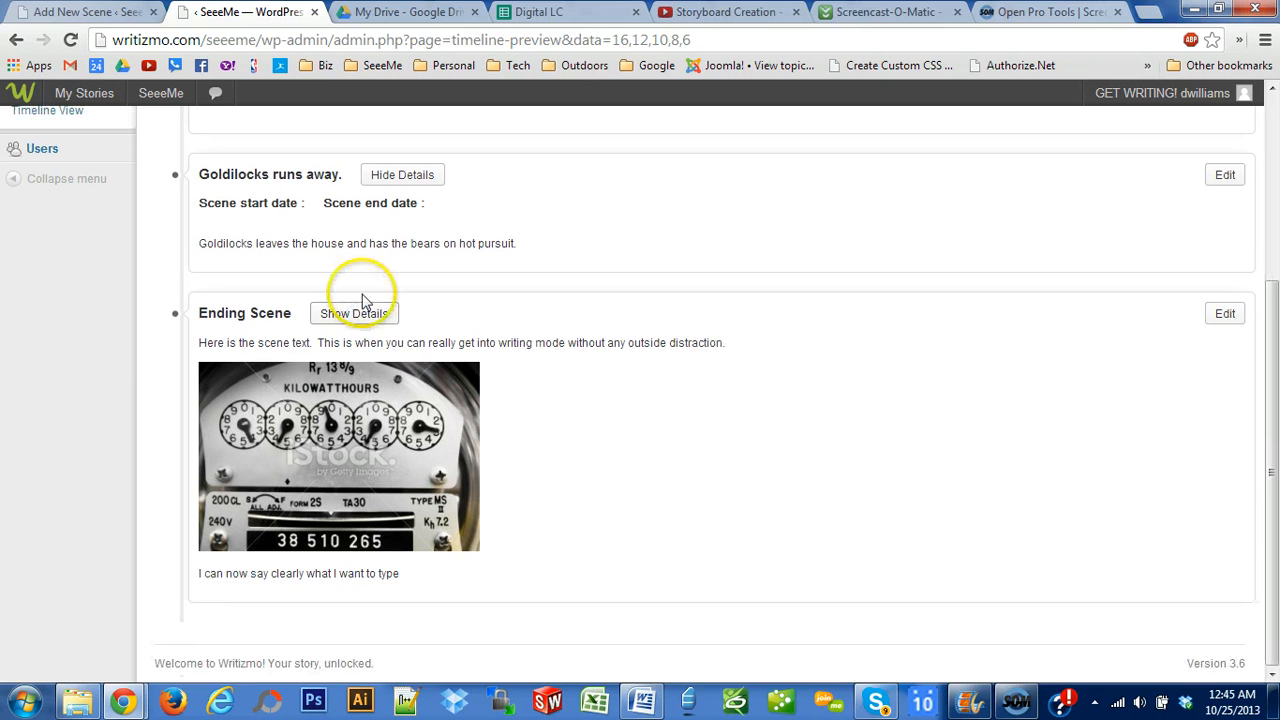
pyautogui.click(410, 176)
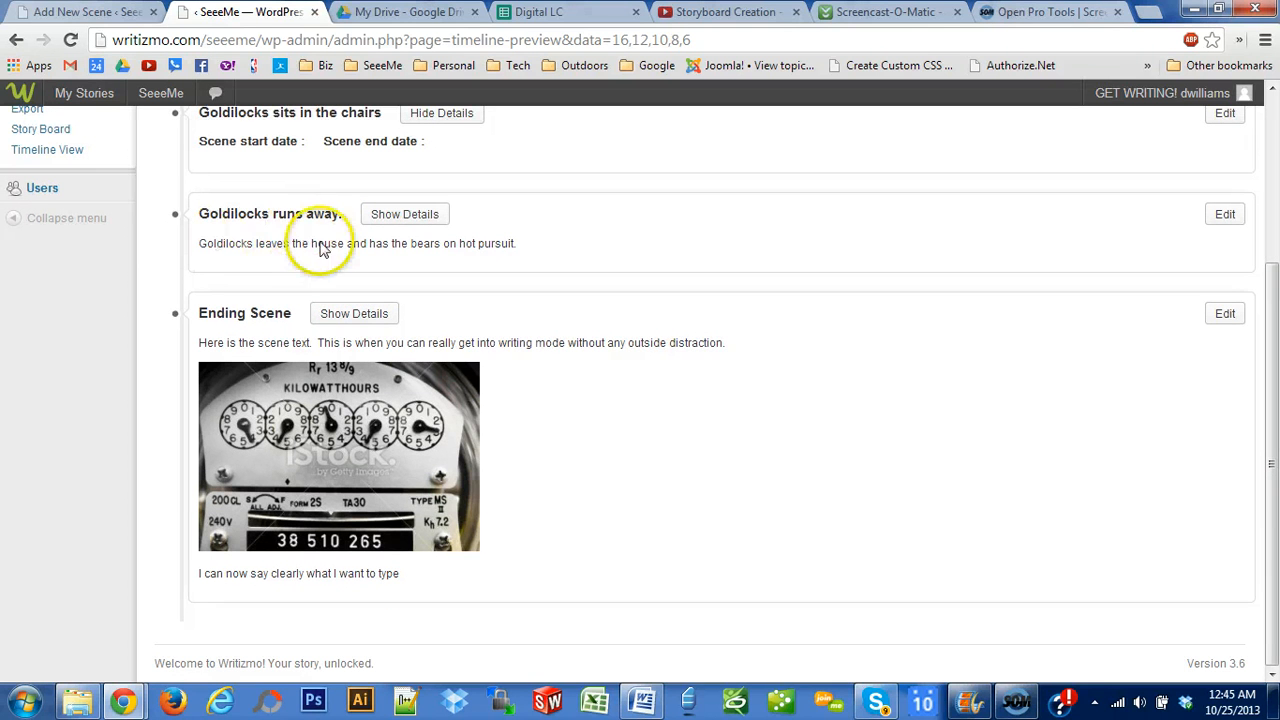
pyautogui.moveTo(265, 243); pyautogui.dragTo(608, 241)
pyautogui.click(865, 258)
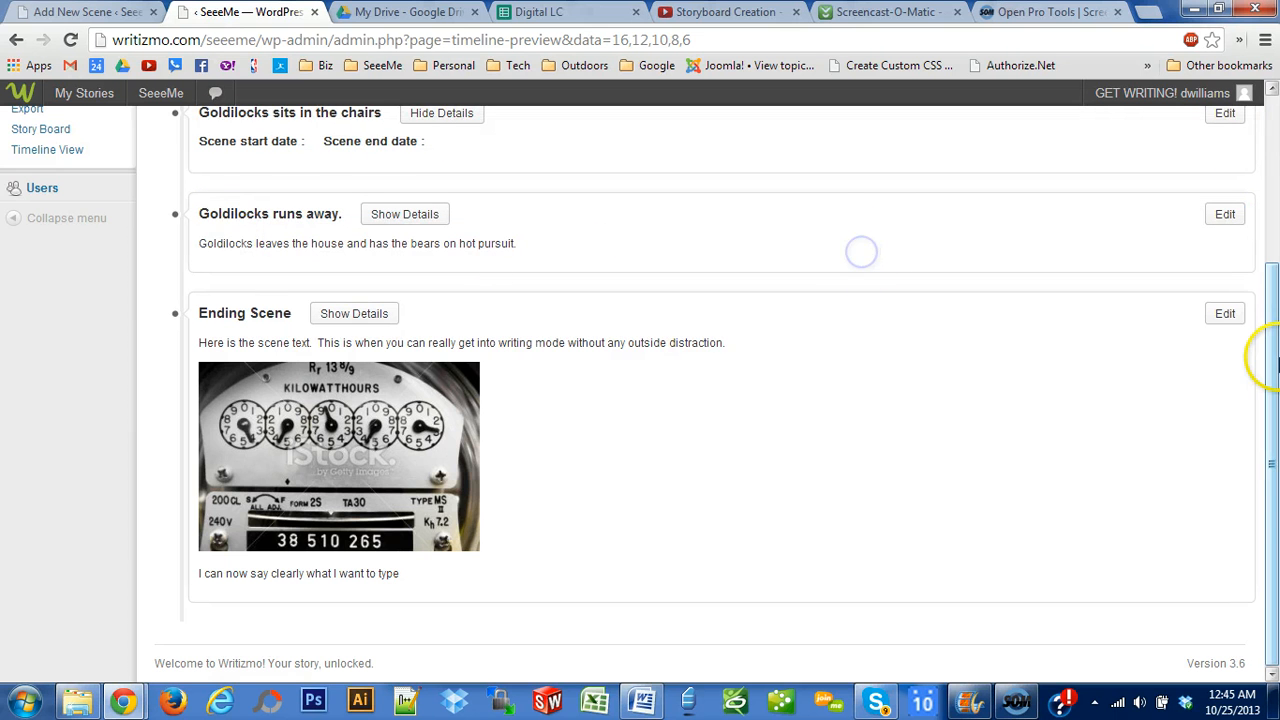
pyautogui.moveTo(1271, 391); pyautogui.dragTo(1276, 155)
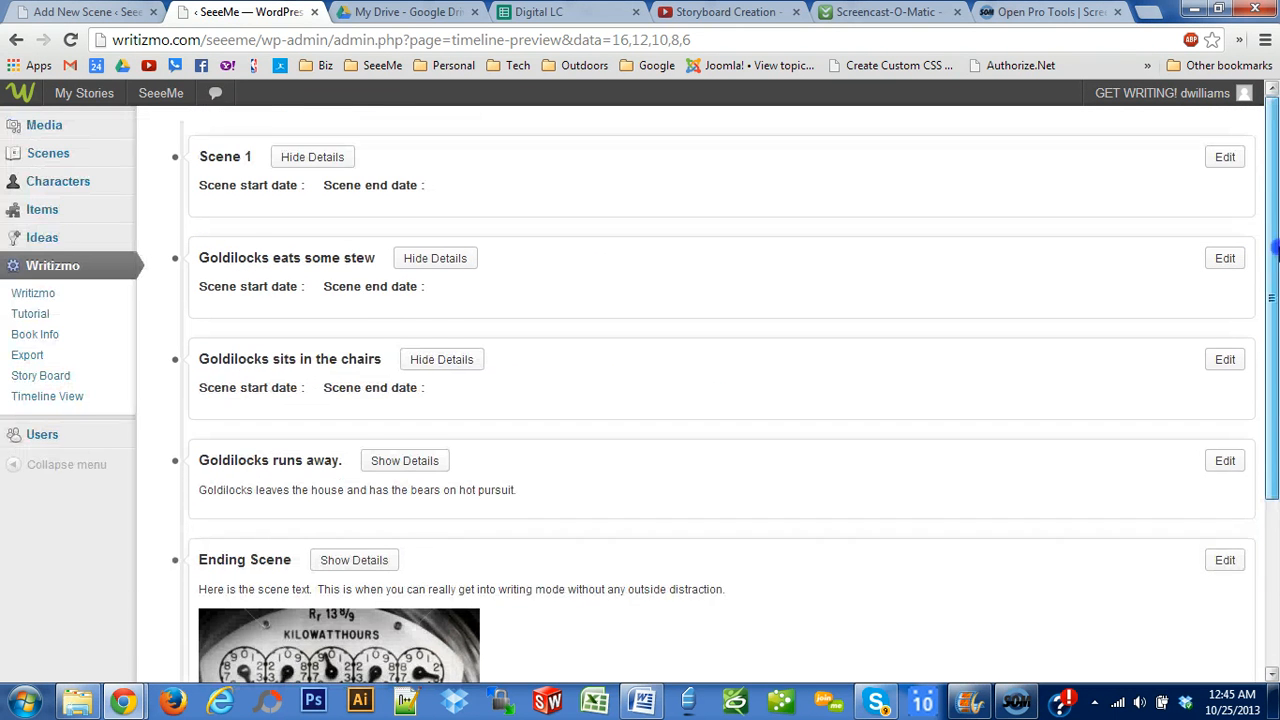
pyautogui.moveTo(1274, 255); pyautogui.dragTo(1274, 178)
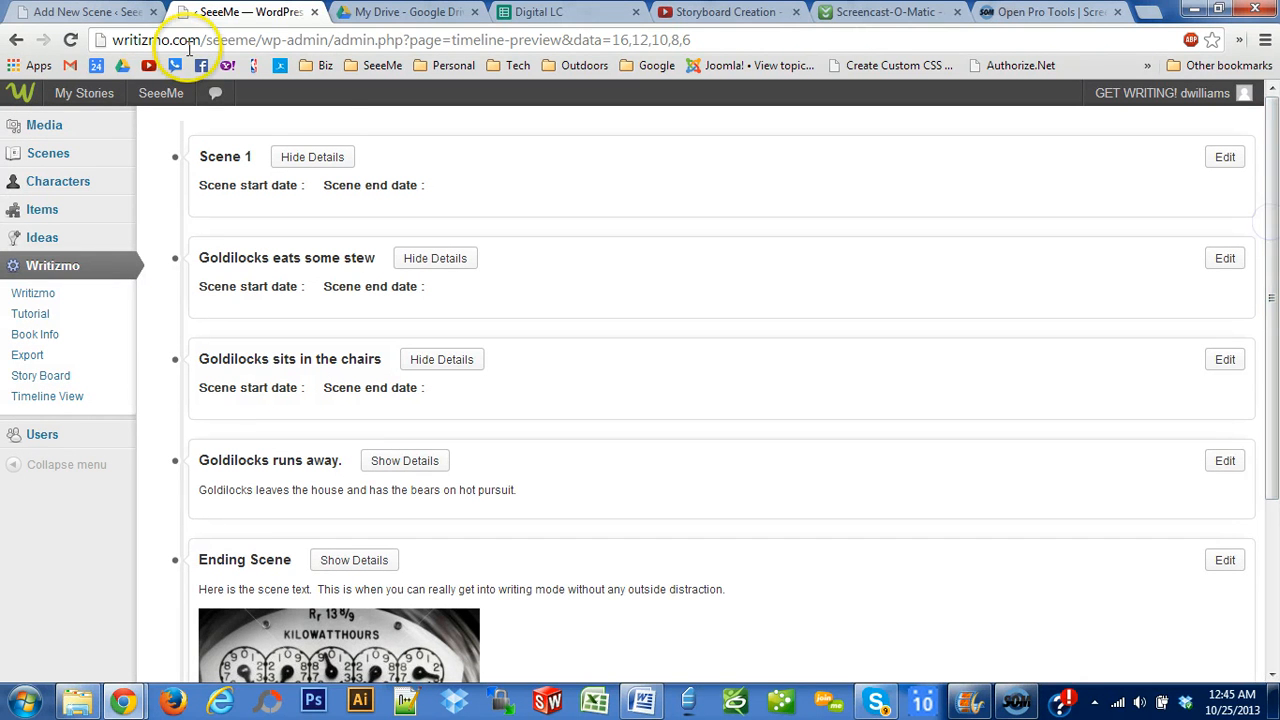
# Step: Open the timeline view of the scenes and review their order, dates, synopses and settings
pyautogui.moveTo(88, 152)
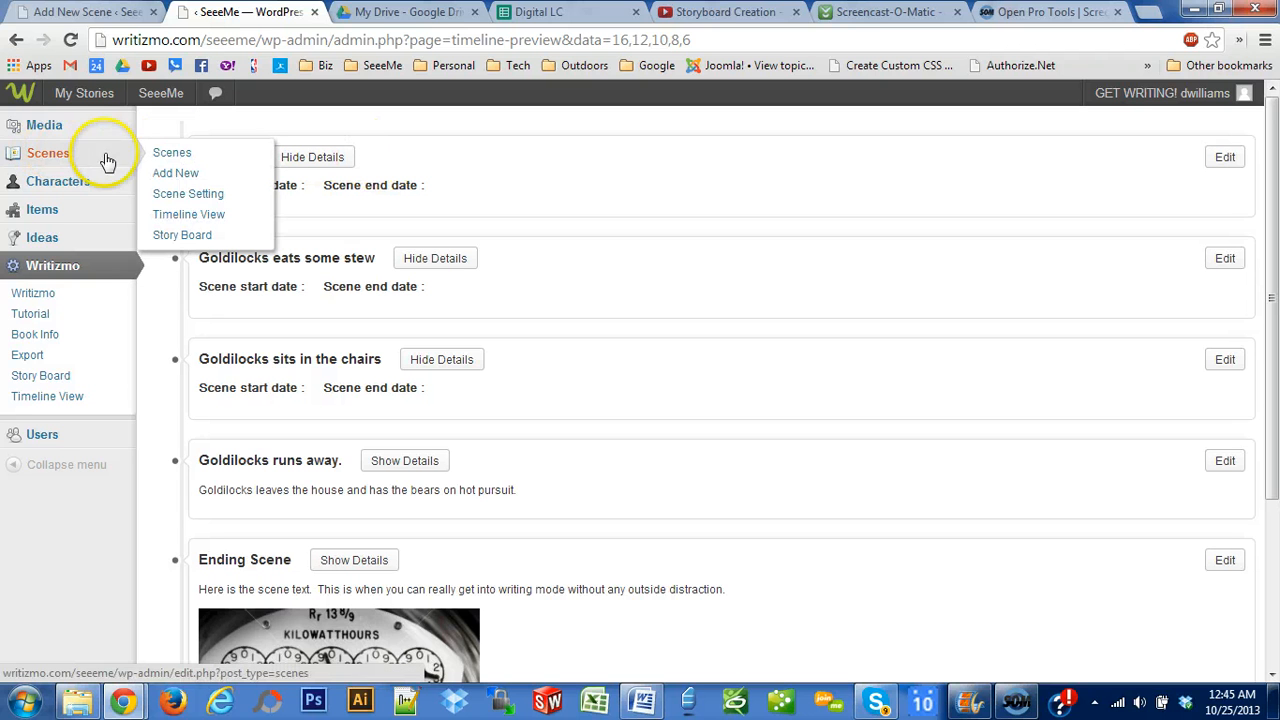
pyautogui.click(176, 224)
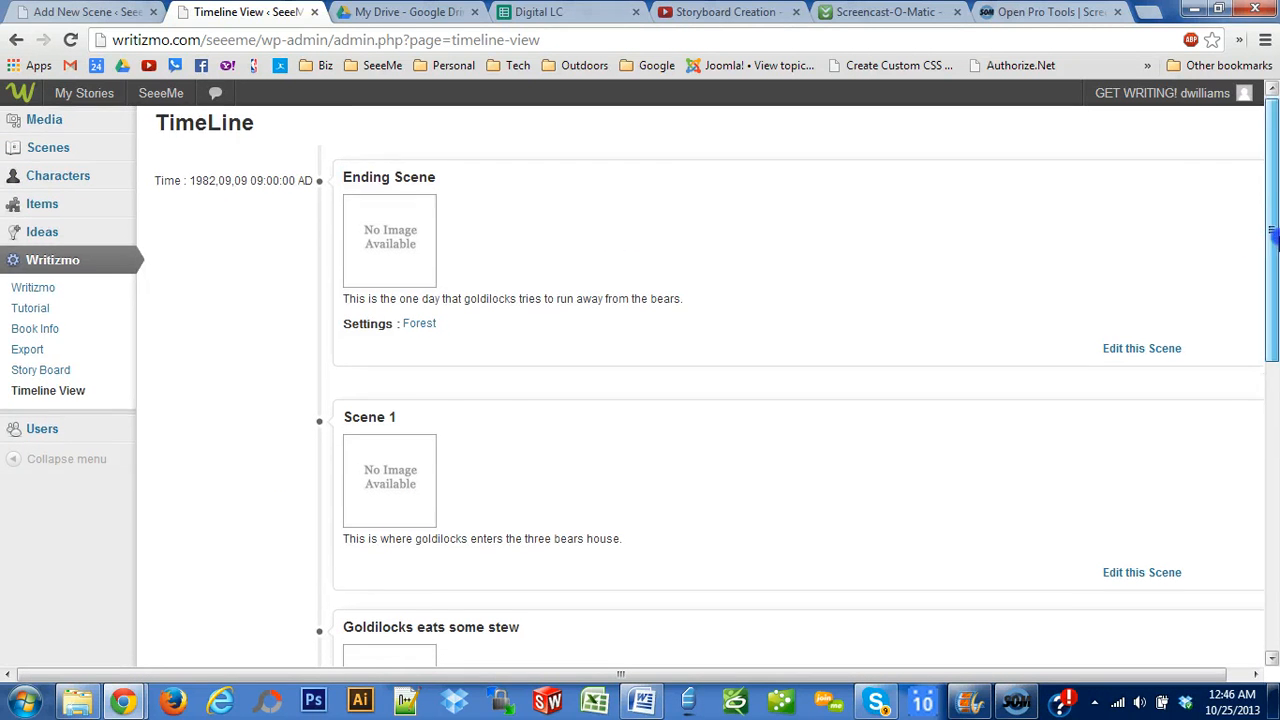
pyautogui.moveTo(1272, 229)
pyautogui.mouseDown()
pyautogui.moveTo(1274, 545)
pyautogui.moveTo(1274, 205)
pyautogui.mouseUp()
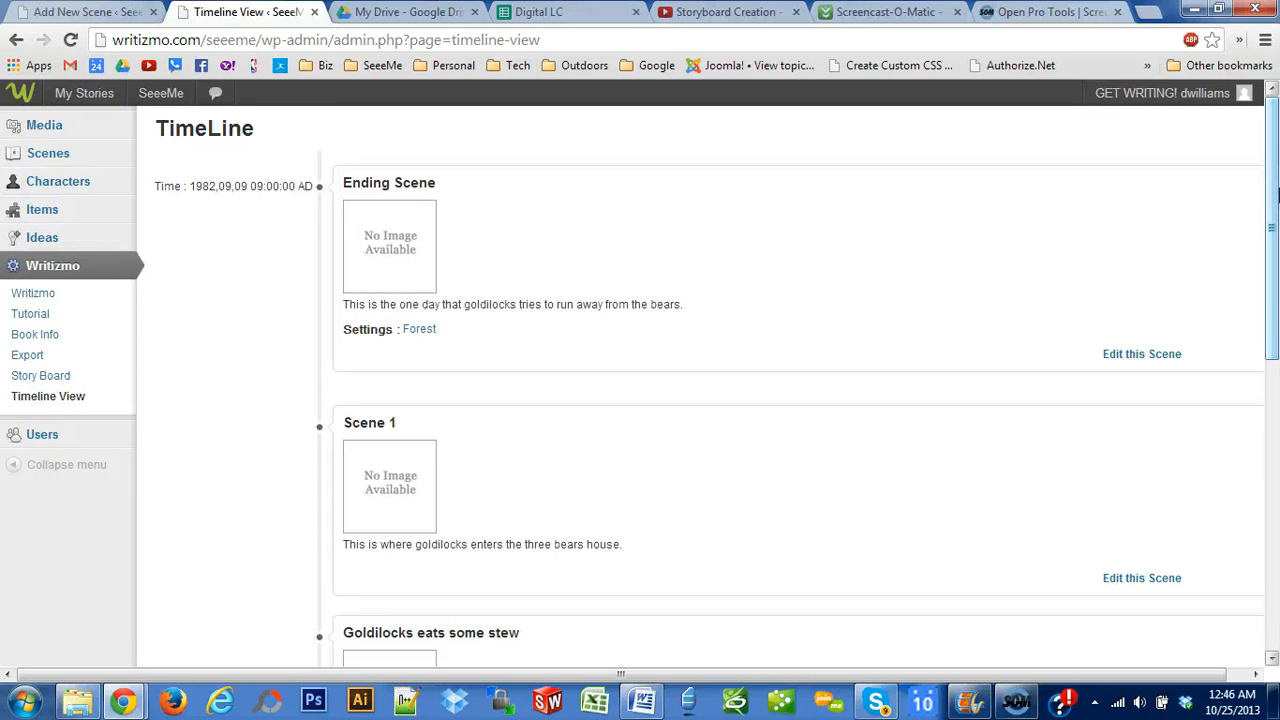
pyautogui.moveTo(1274, 190)
pyautogui.mouseDown()
pyautogui.moveTo(1260, 423)
pyautogui.moveTo(1260, 357)
pyautogui.moveTo(1249, 403)
pyautogui.moveTo(1274, 207)
pyautogui.mouseUp()
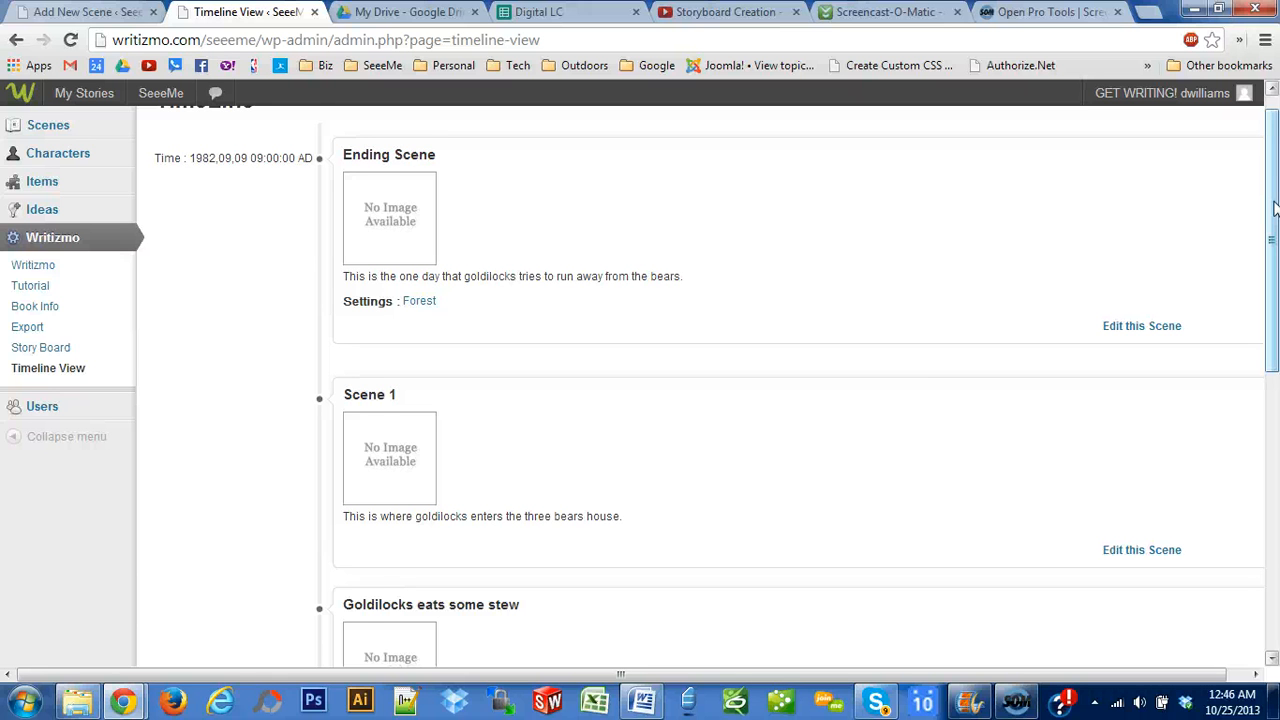
pyautogui.moveTo(1275, 207); pyautogui.dragTo(1232, 518)
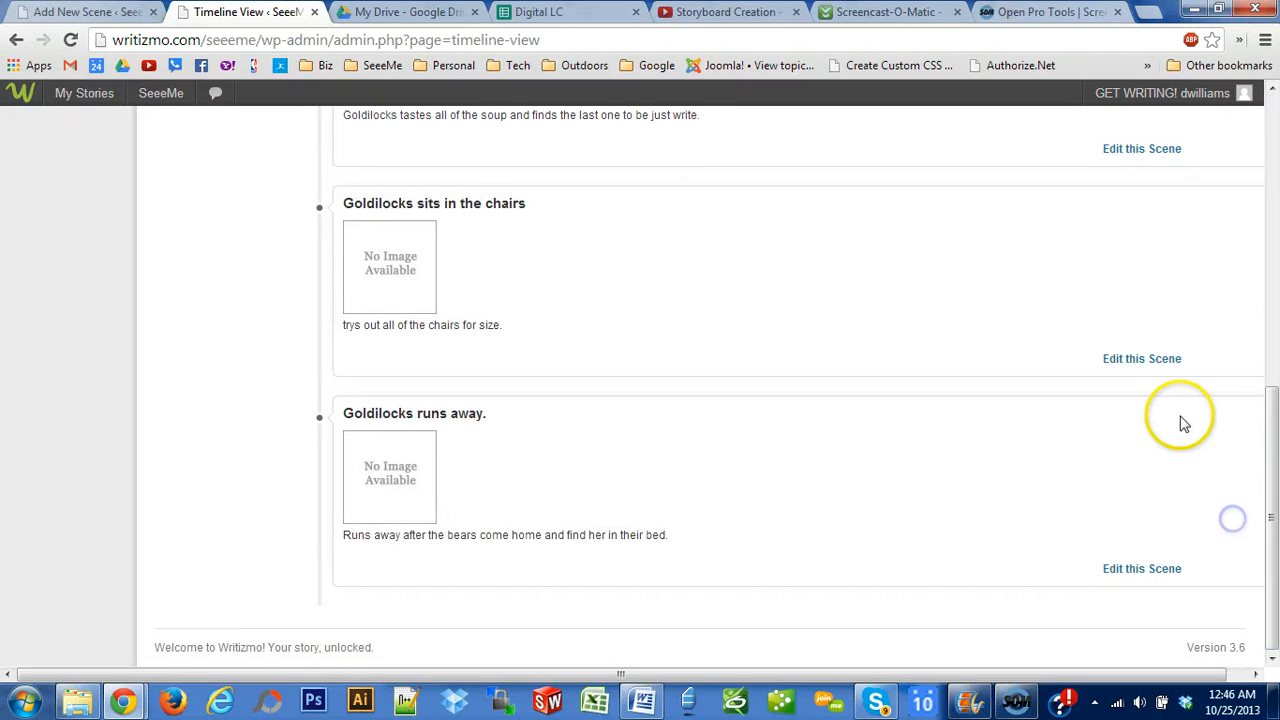
# Step: Open the scene "Goldilocks sits in the chairs" for editing from the timeline and place the cursor in its empty text
pyautogui.click(1157, 360)
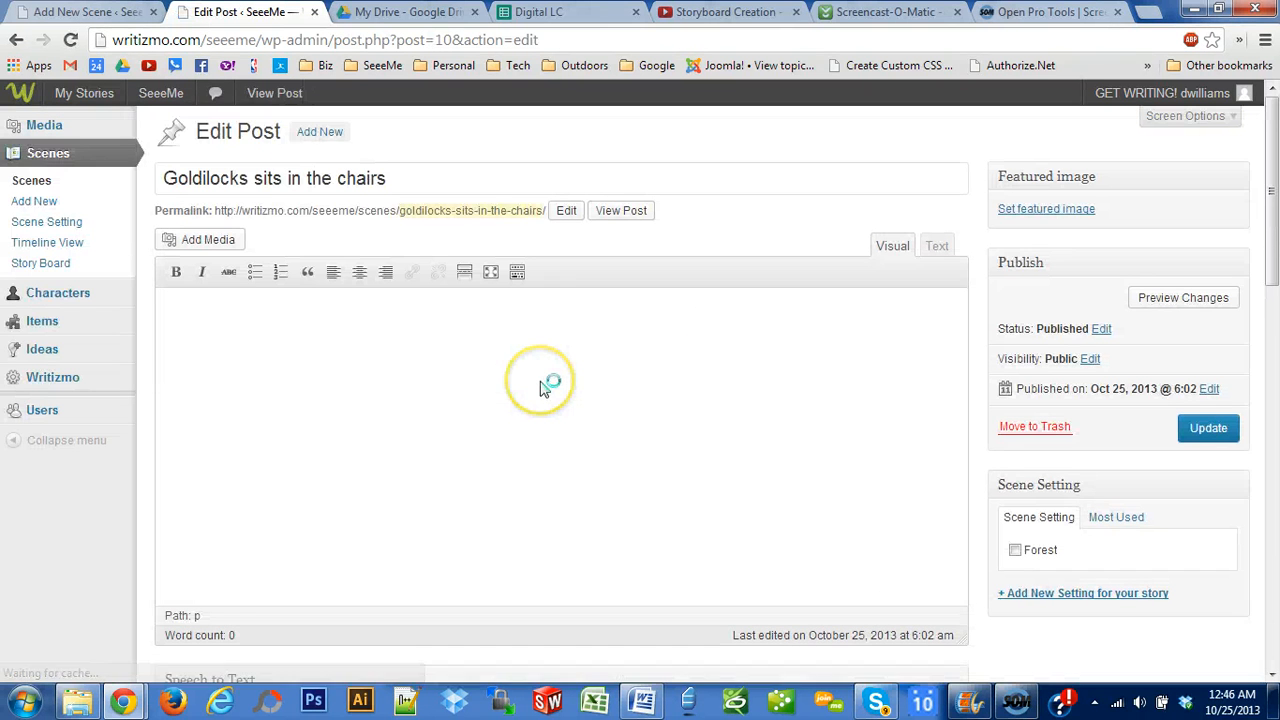
pyautogui.click(540, 380)
pyautogui.moveTo(1262, 252); pyautogui.dragTo(1275, 186)
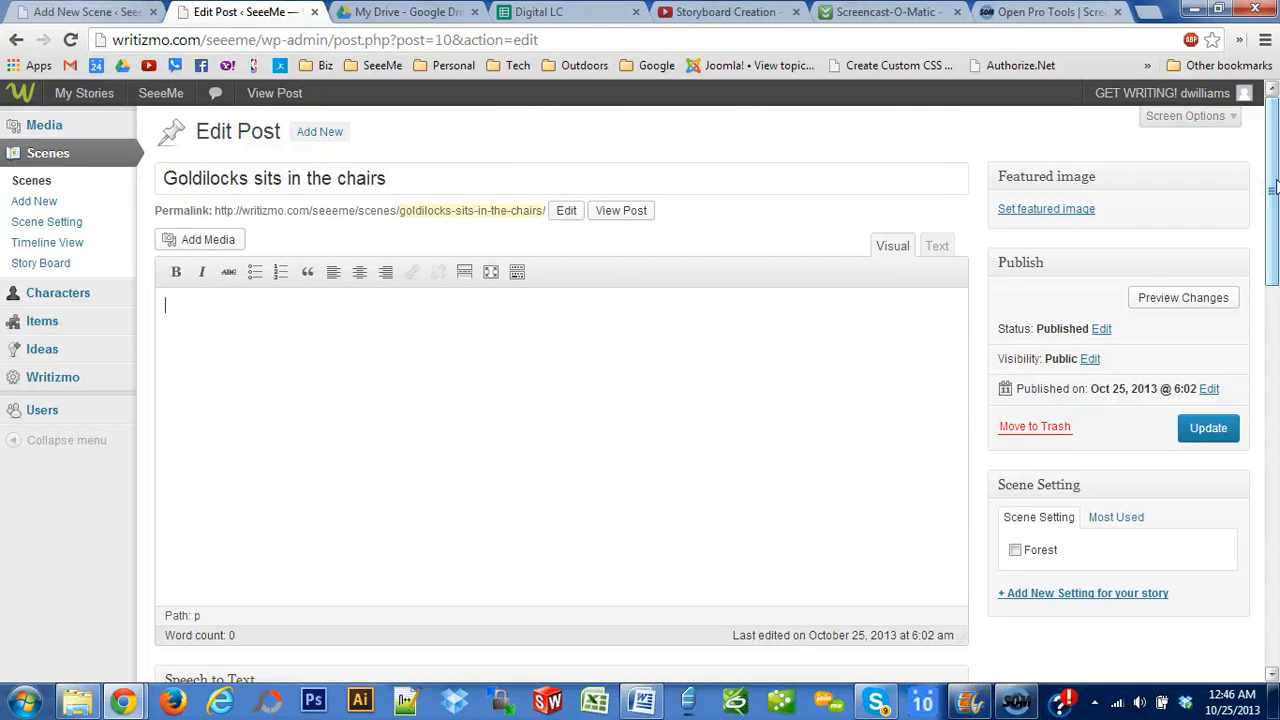
pyautogui.click(1018, 698)
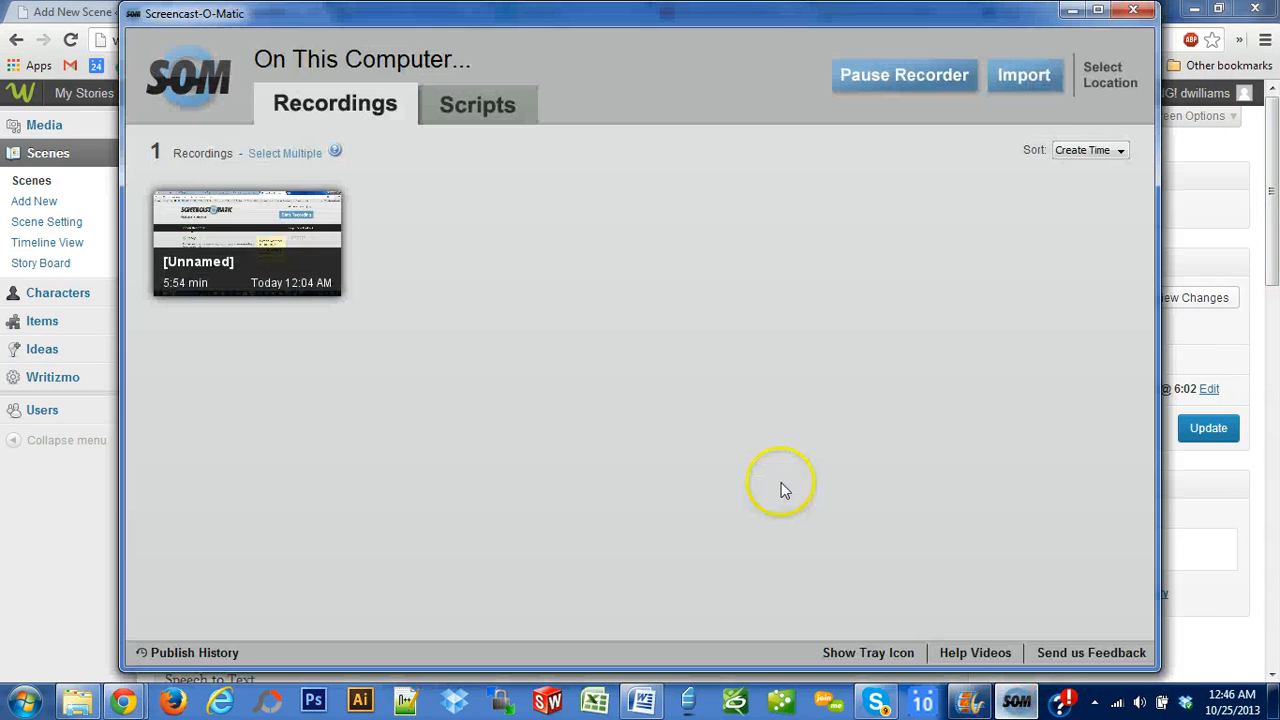
pyautogui.click(930, 78)
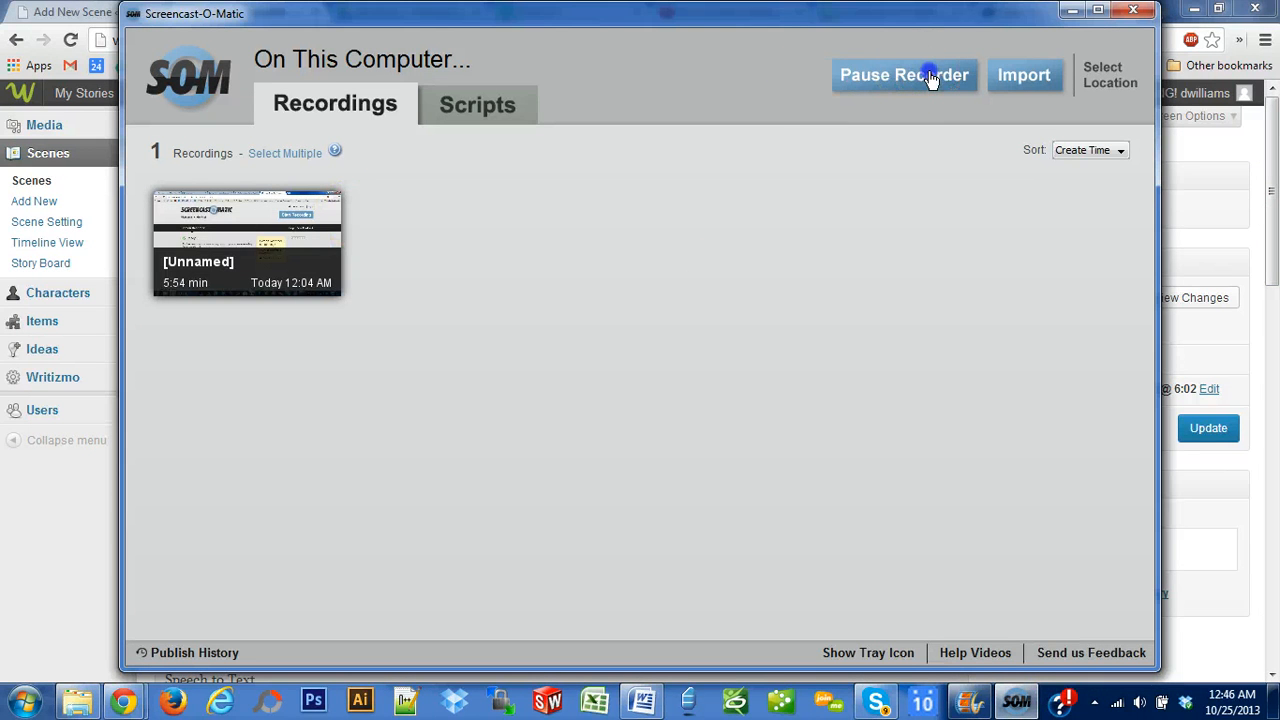